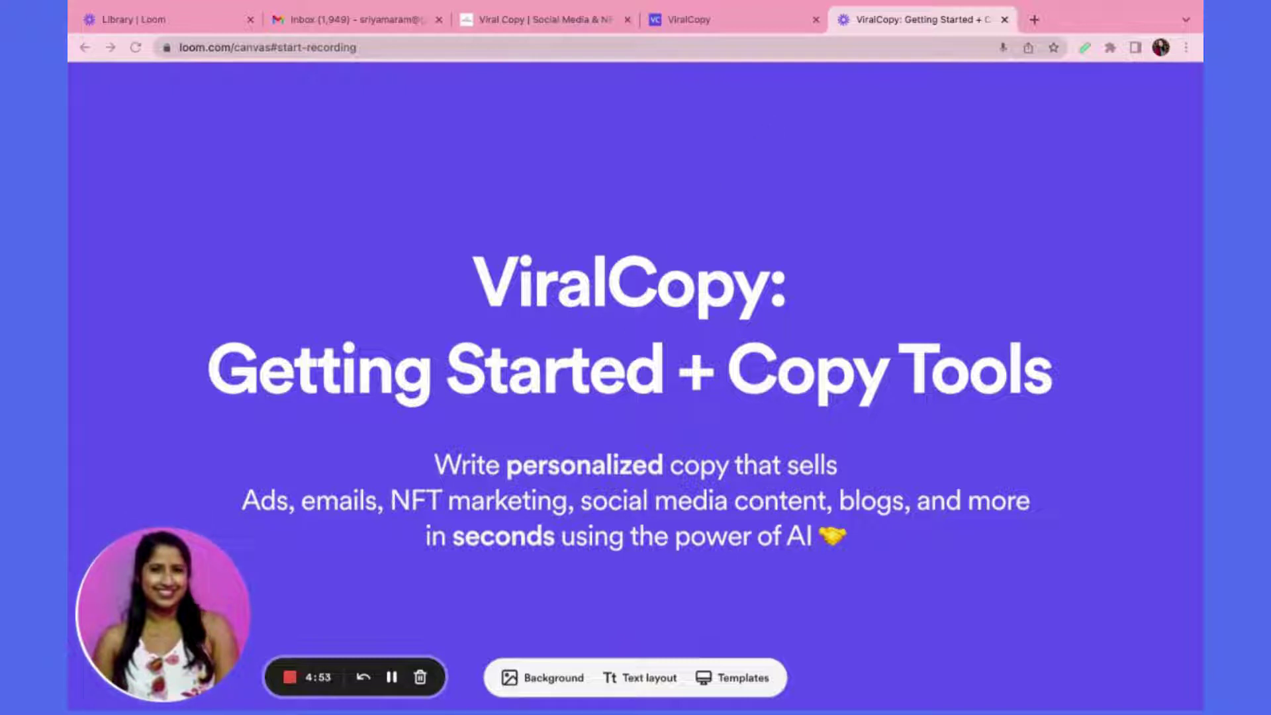
Glance at the lifetime deal tab and the title slide, then bring up the ViralCopy homepage tab
{"action": "left_click", "coordinate": [749, 22]}
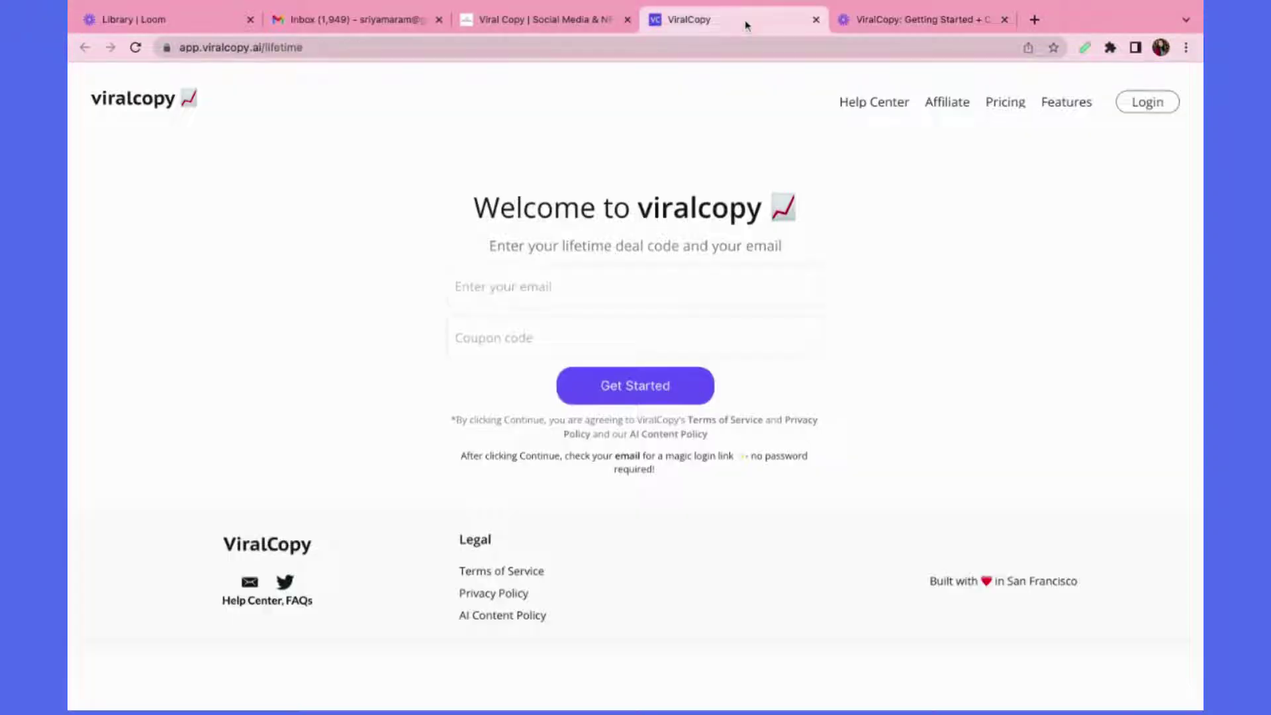
{"action": "left_click", "coordinate": [876, 21]}
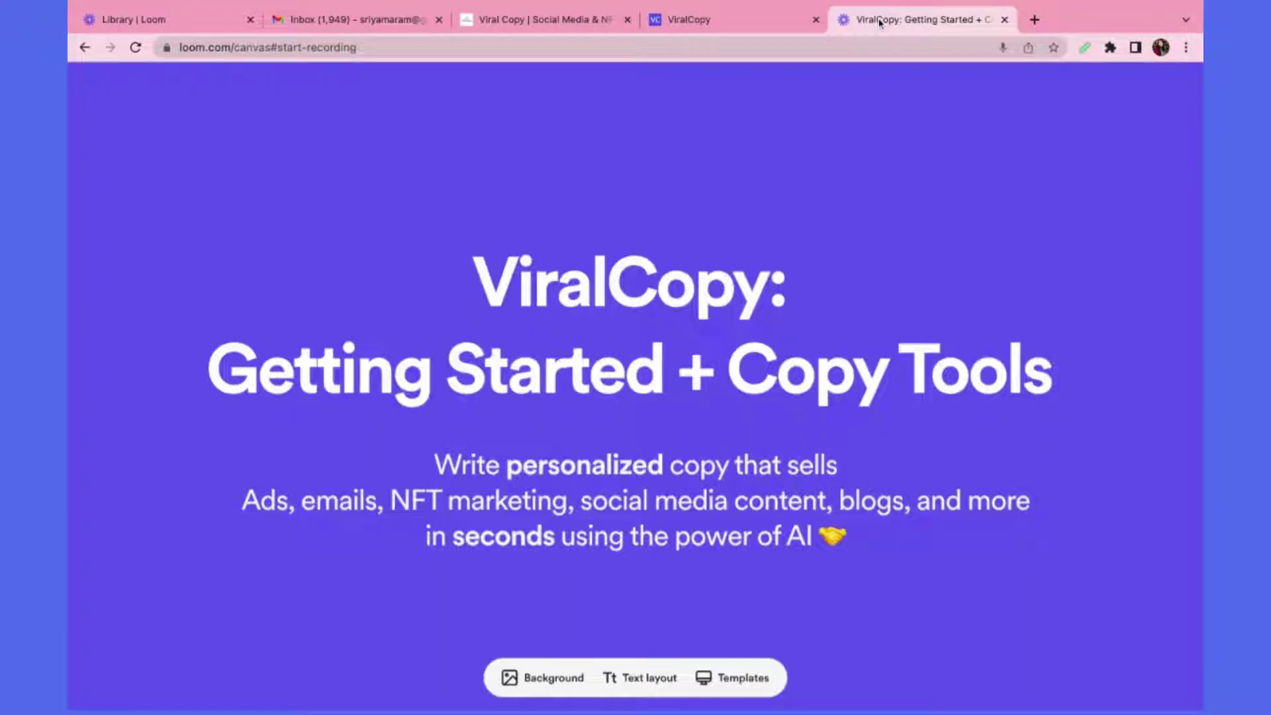
{"action": "left_click", "coordinate": [575, 26]}
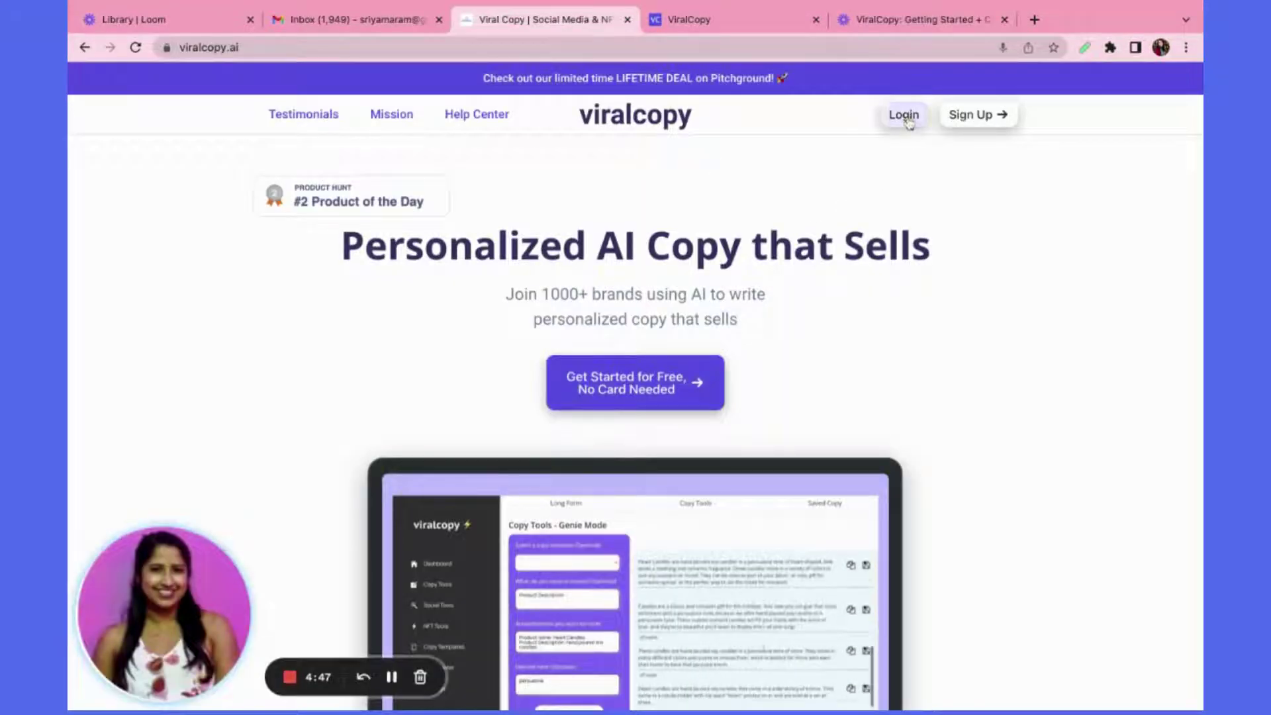
Request a magic login link through Sign Up with the account email, then return to viralcopy.ai
{"action": "left_click", "coordinate": [992, 116]}
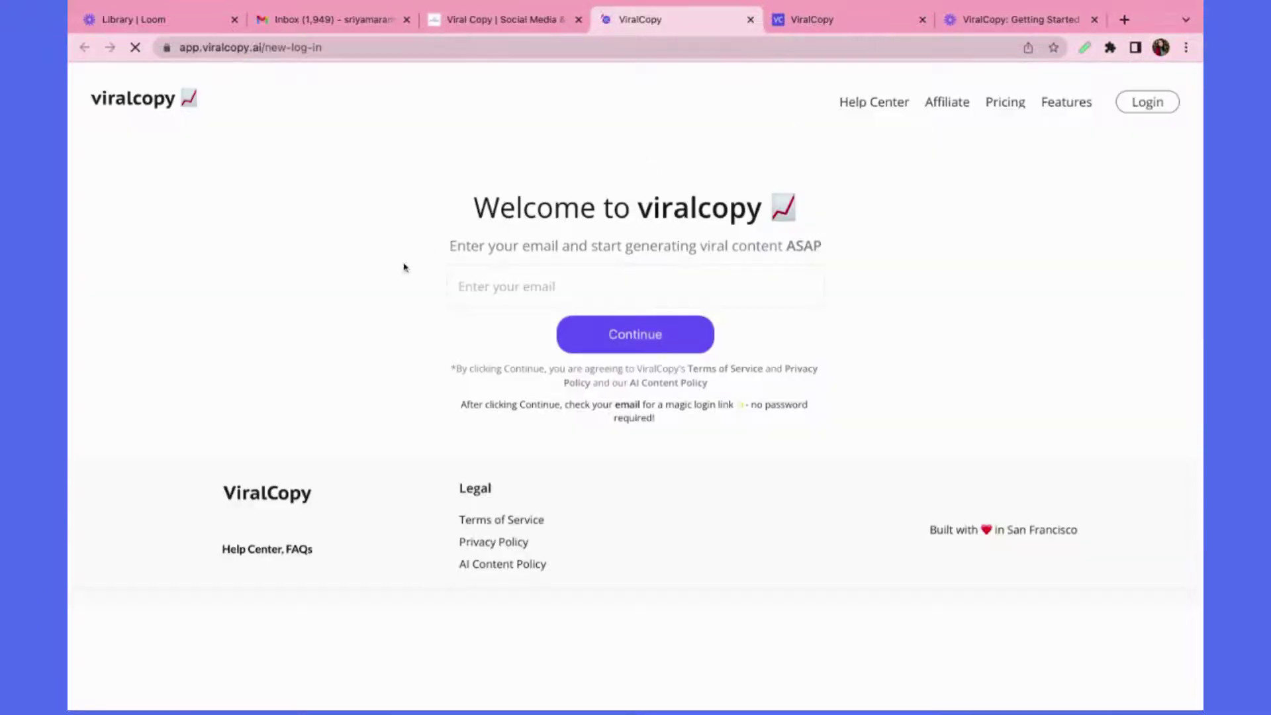
{"action": "left_click", "coordinate": [632, 287]}
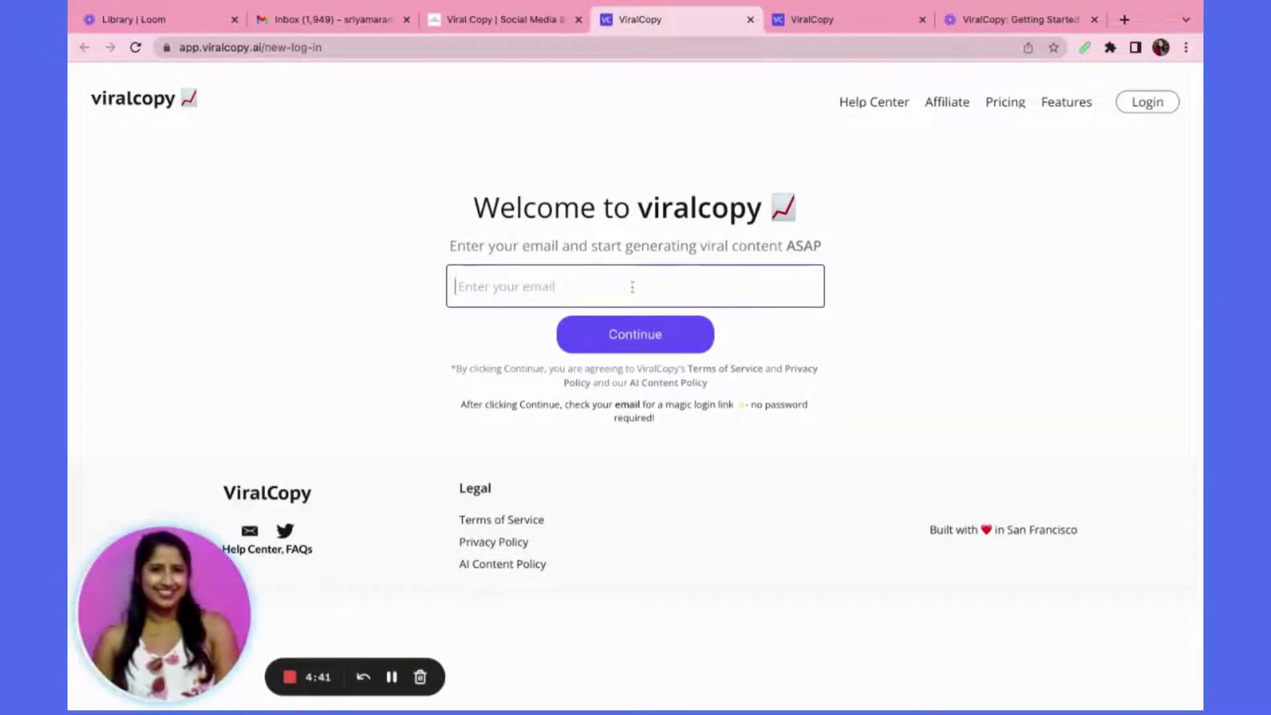
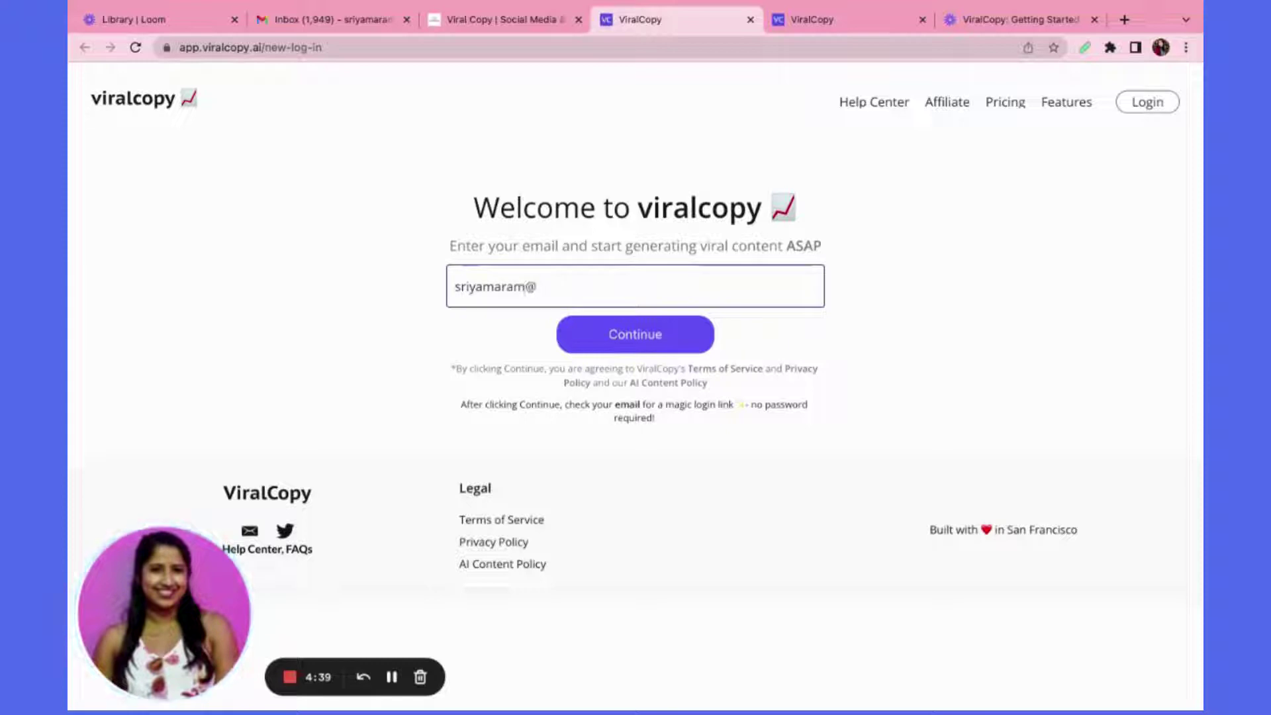
{"action": "left_click", "coordinate": [640, 338]}
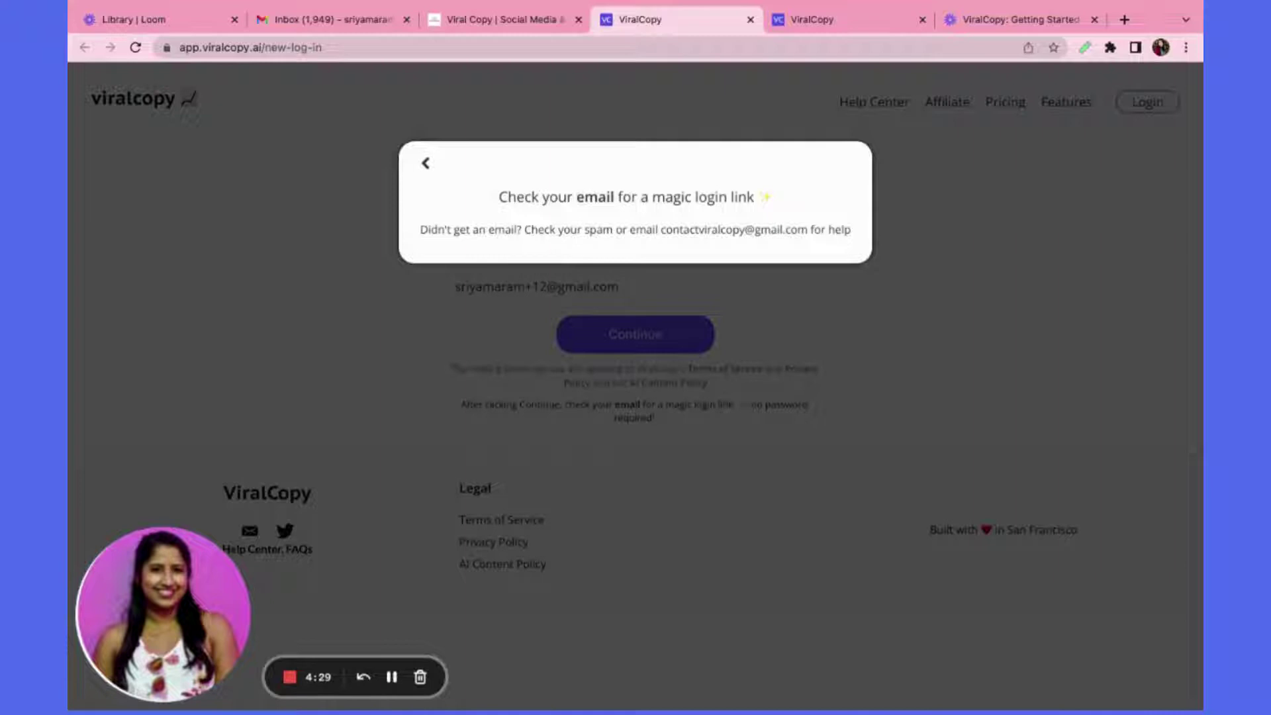
{"action": "left_click", "coordinate": [509, 20]}
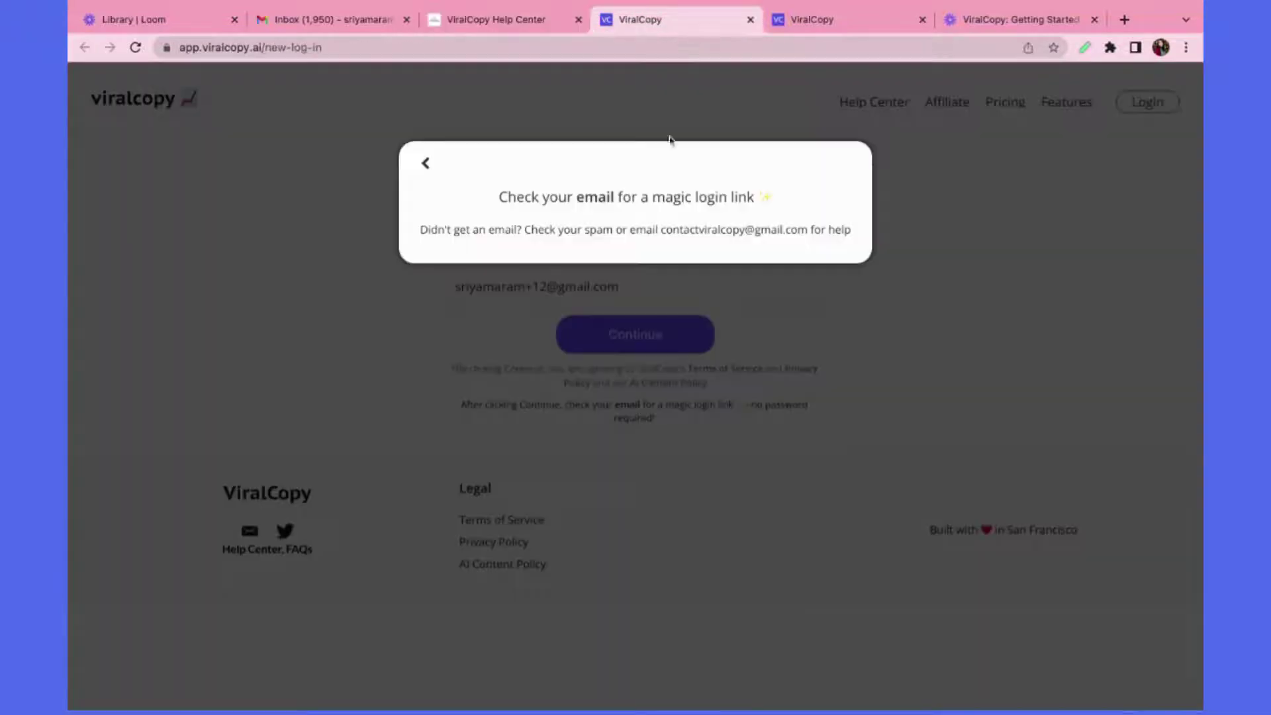
Open the ViralCopy Login Link email in Gmail and follow its login link into the dashboard
{"action": "left_click", "coordinate": [682, 19]}
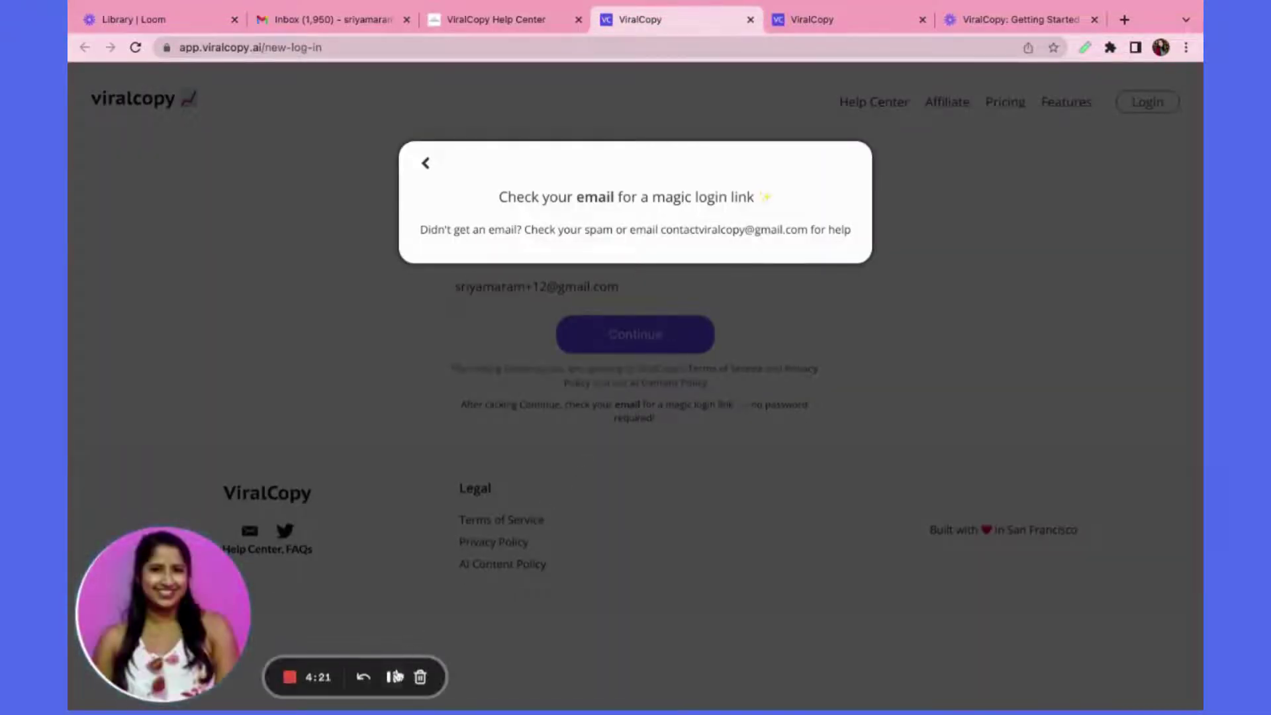
{"action": "left_click", "coordinate": [396, 675]}
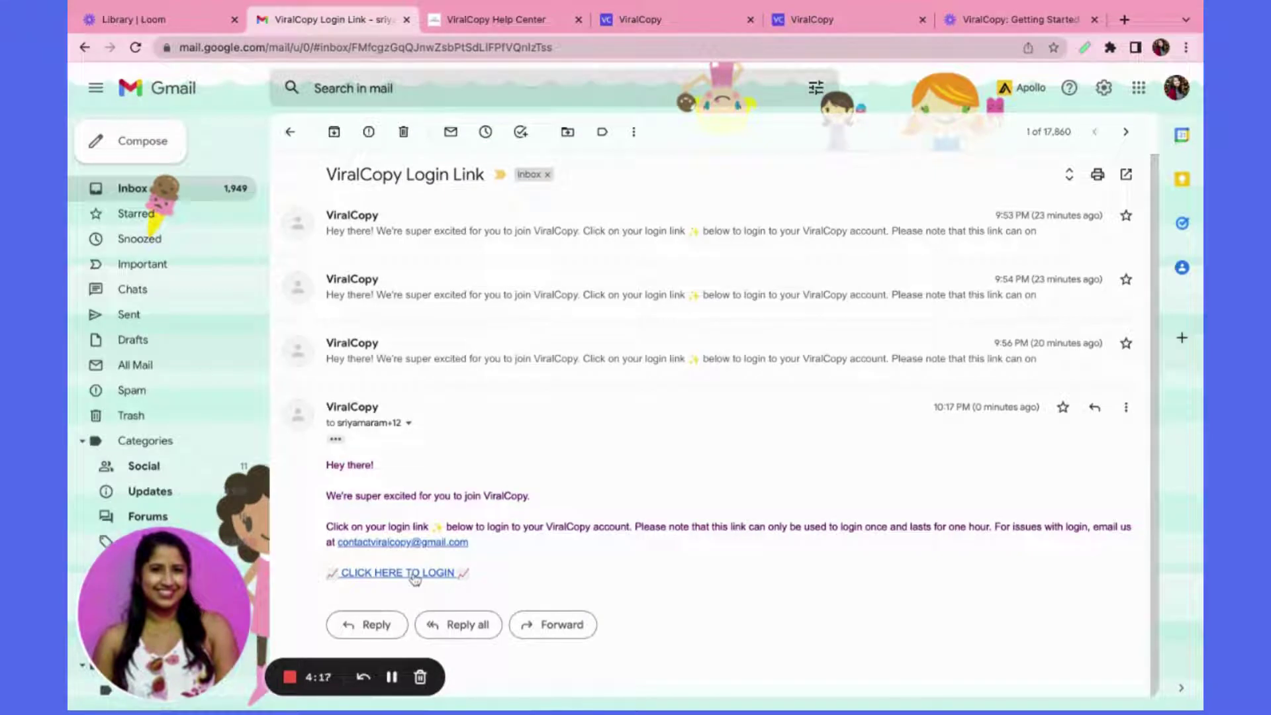
{"action": "left_click", "coordinate": [414, 573]}
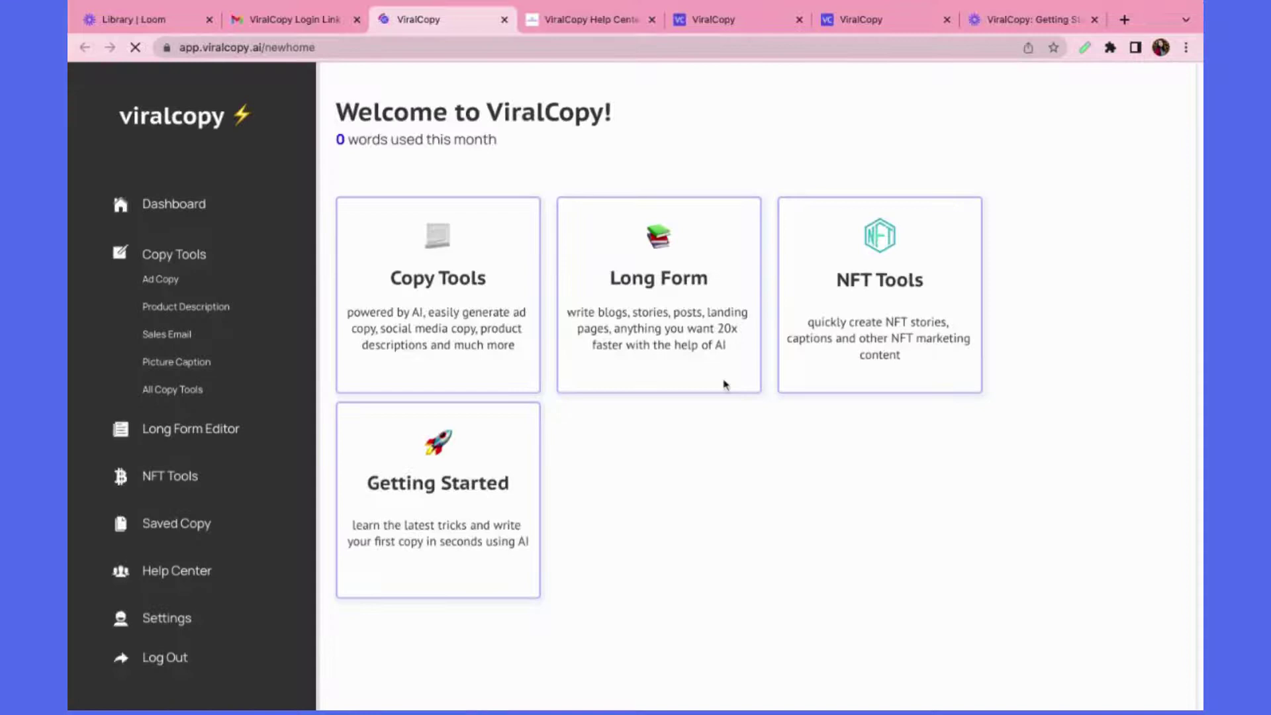
Look over the dashboard and view the account's subscription details in Settings
{"action": "scroll", "coordinate": [476, 397], "scroll_direction": "down", "scroll_amount": 1}
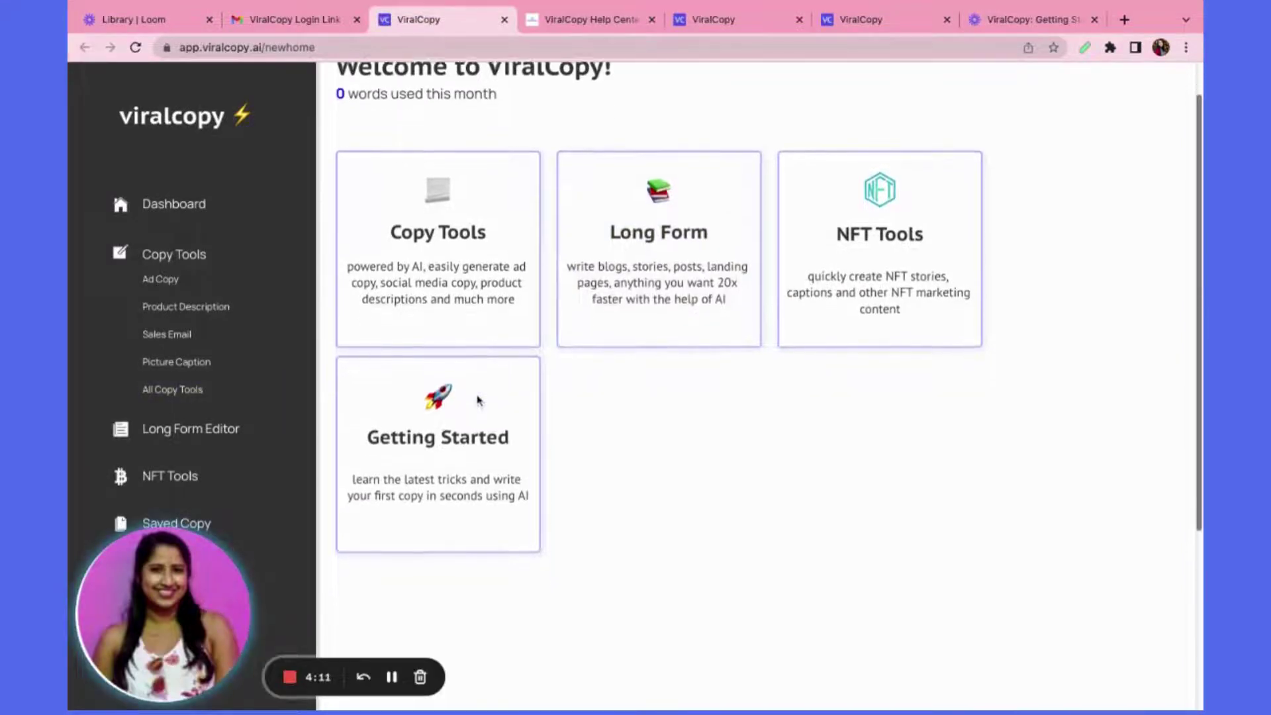
{"action": "scroll", "coordinate": [253, 454], "scroll_direction": "down", "scroll_amount": 2}
{"action": "scroll", "coordinate": [253, 454], "scroll_direction": "up", "scroll_amount": 3}
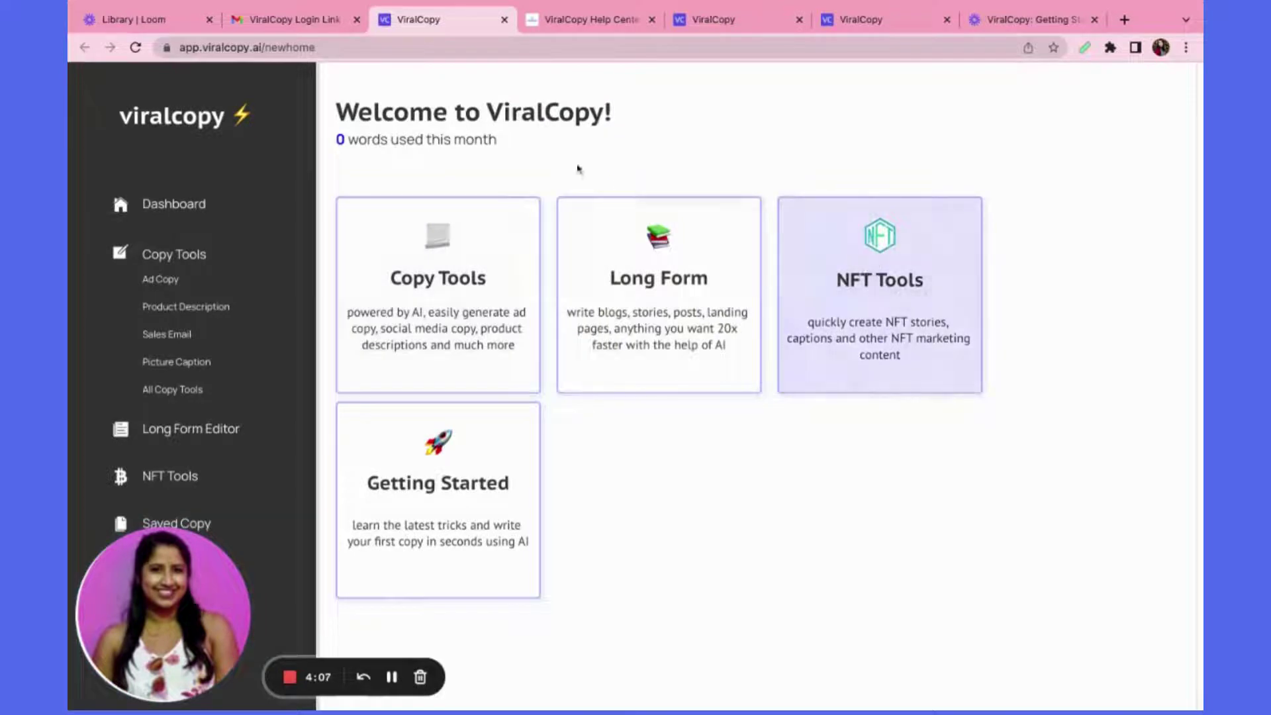
{"action": "scroll", "coordinate": [258, 423], "scroll_direction": "down", "scroll_amount": 4}
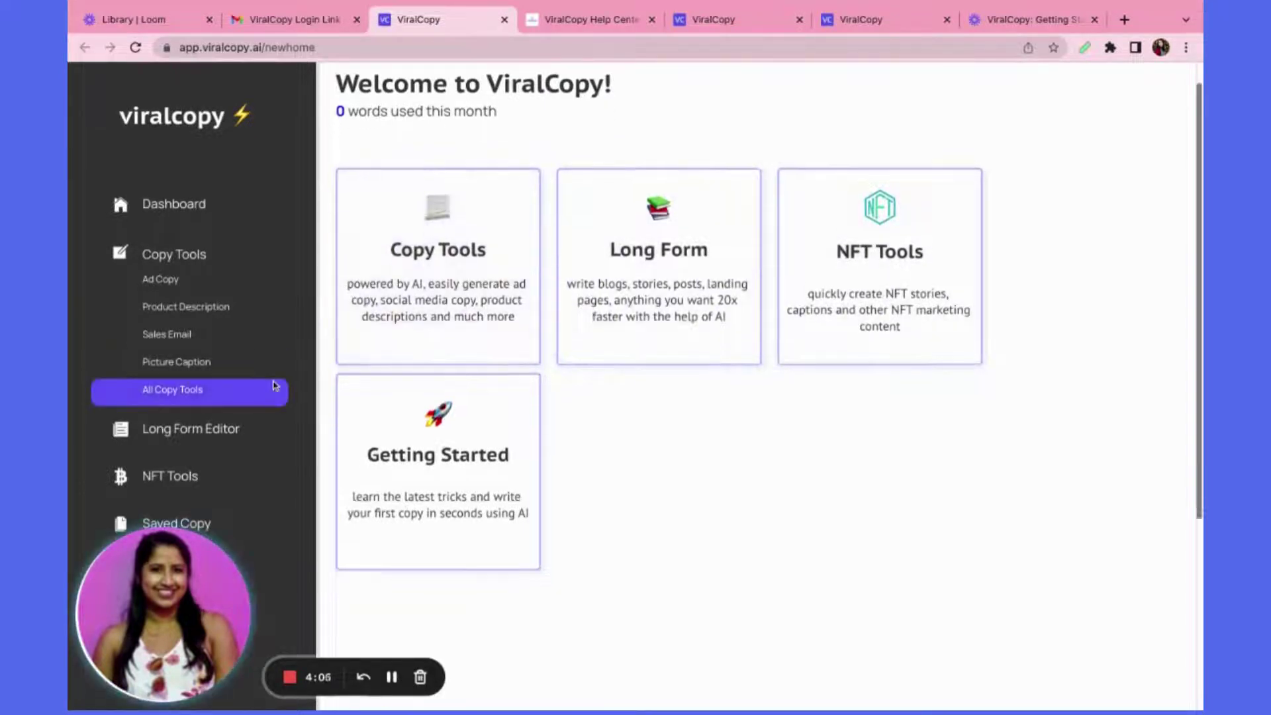
{"action": "left_click_drag", "start_coordinate": [224, 530], "coordinate": [583, 438]}
{"action": "left_click", "coordinate": [152, 633]}
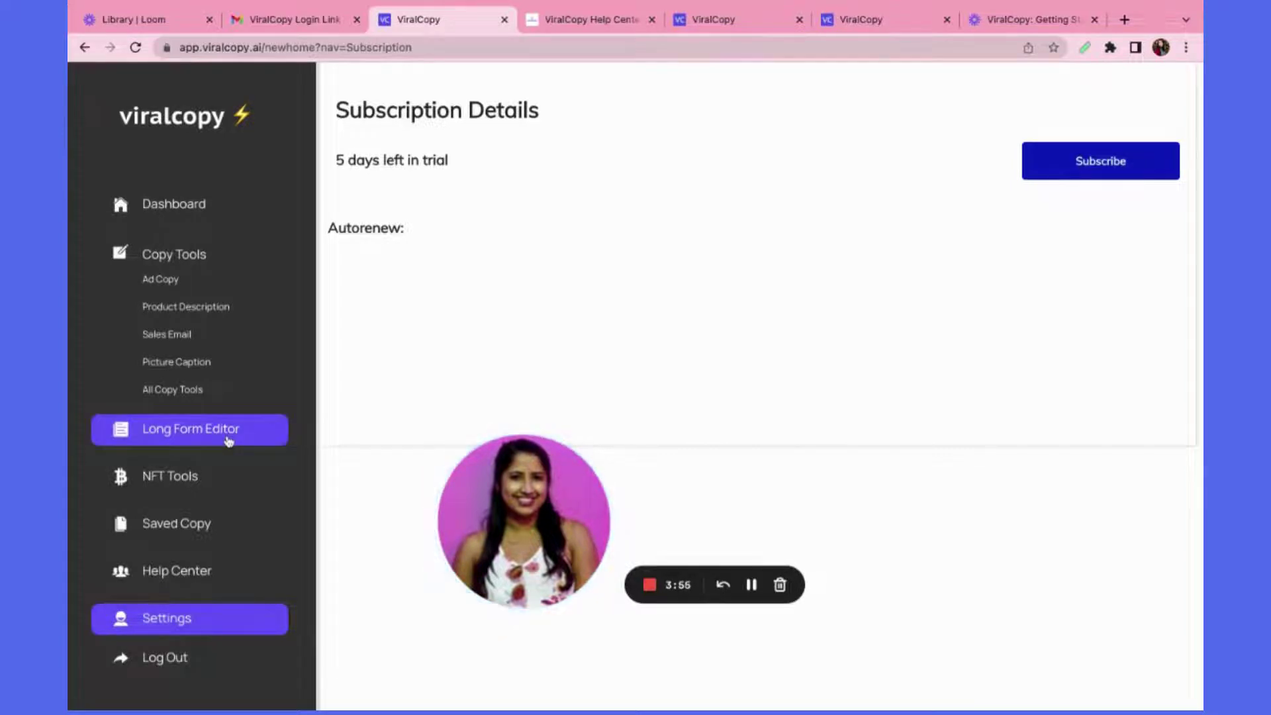
Check the Long Form Editor, go back to the Dashboard, and open Product Description
{"action": "left_click", "coordinate": [228, 442]}
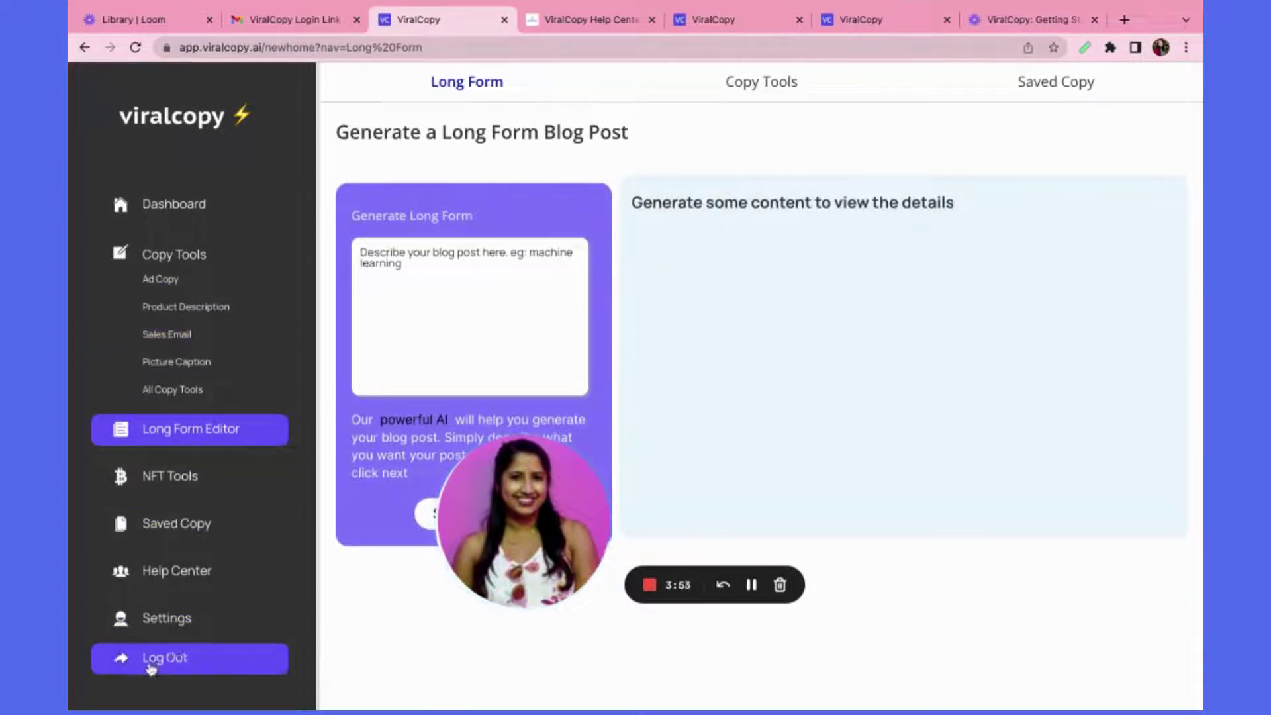
{"action": "left_click", "coordinate": [201, 208]}
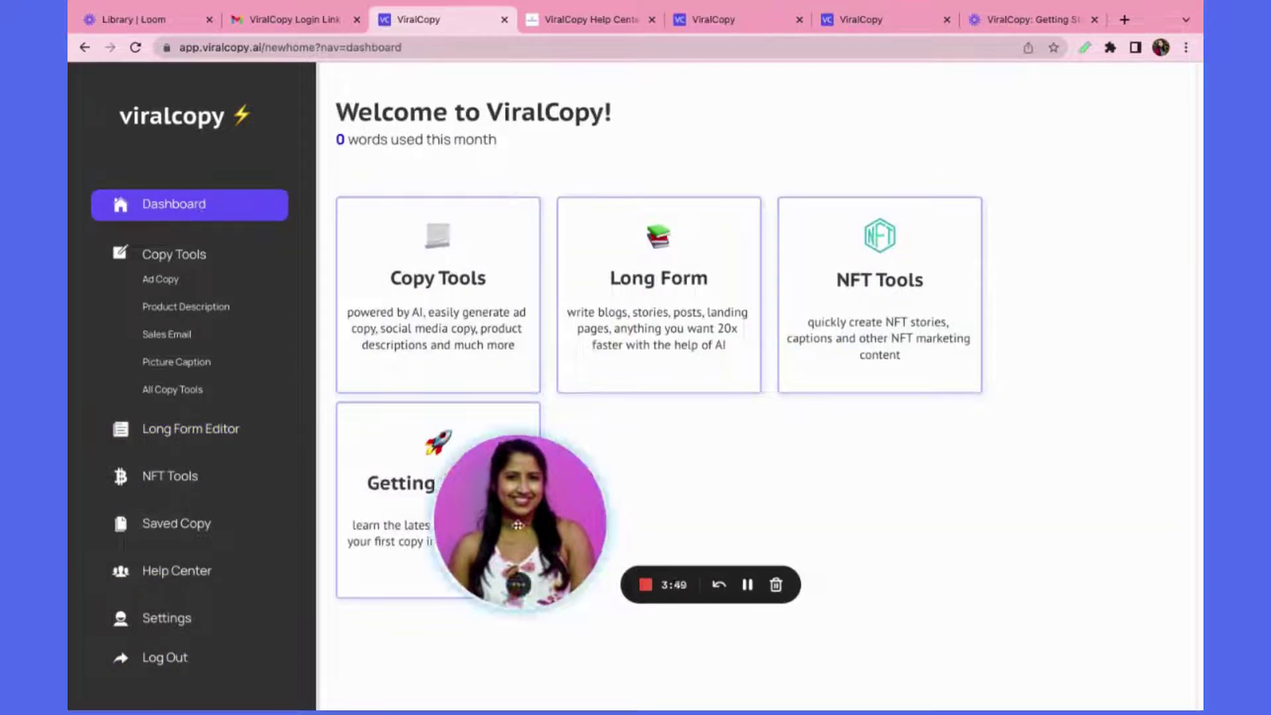
{"action": "left_click_drag", "start_coordinate": [469, 467], "coordinate": [139, 544]}
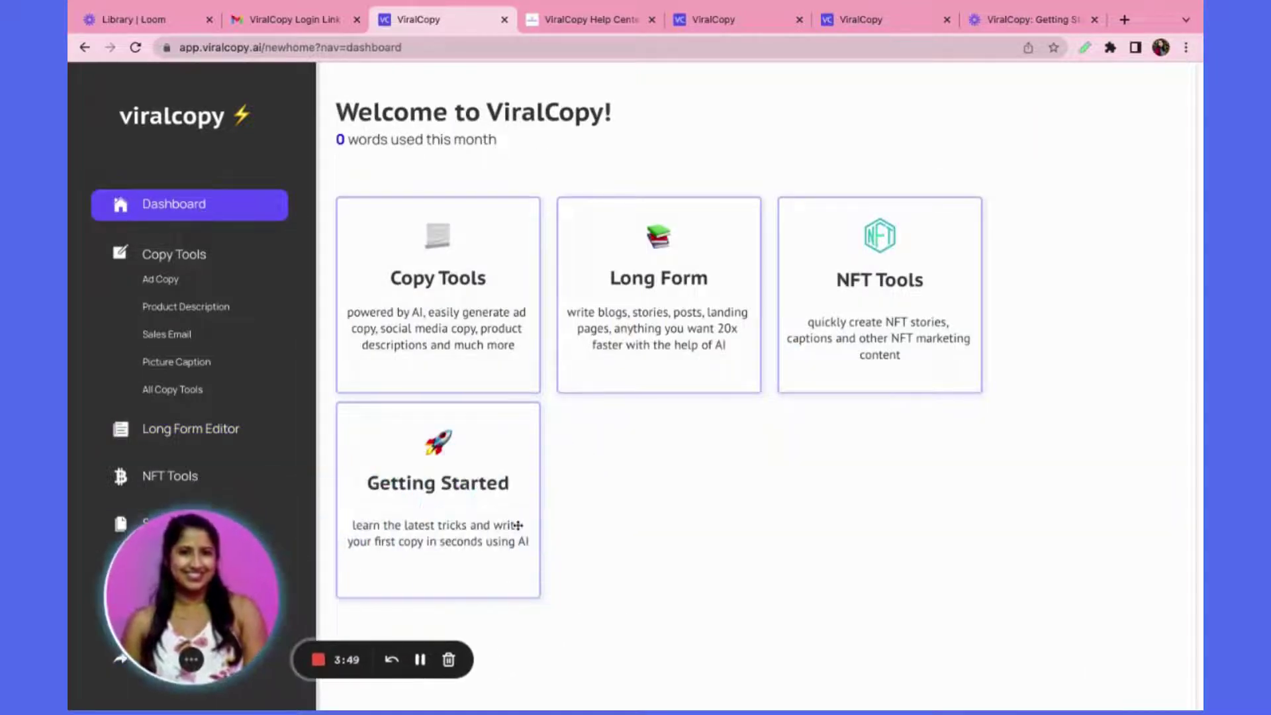
{"action": "left_click", "coordinate": [196, 307]}
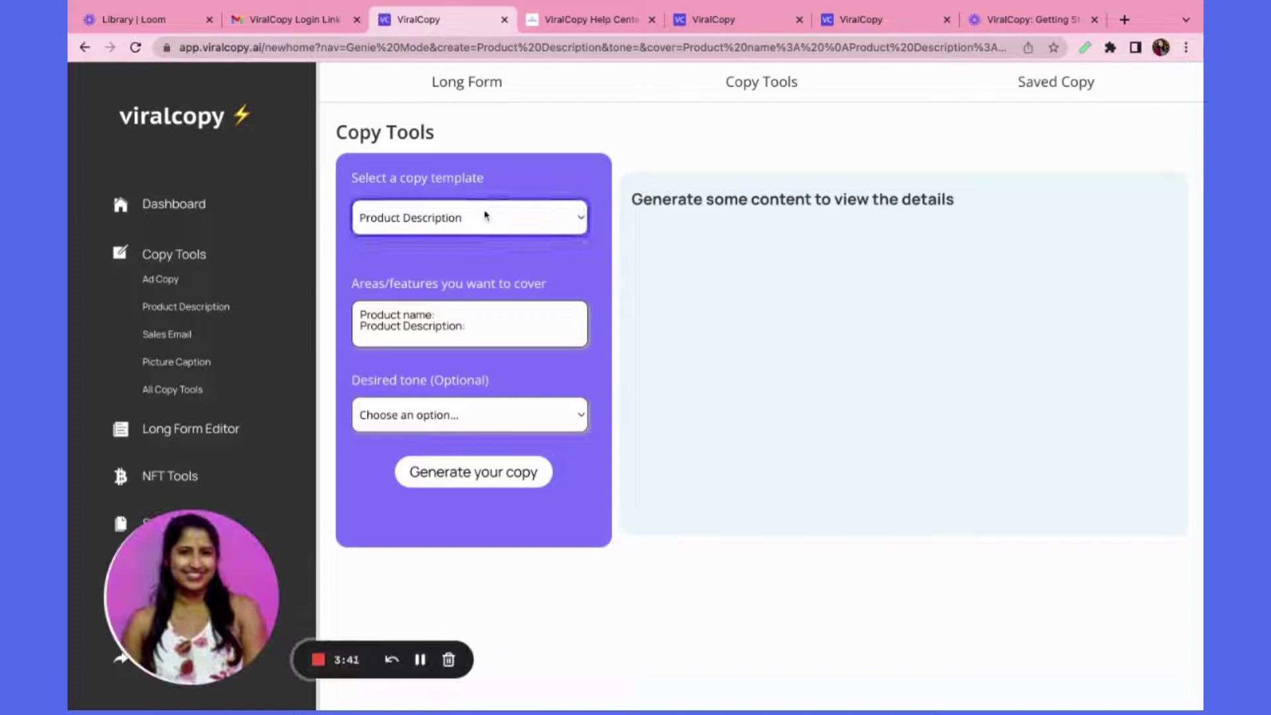
Fill the product fields with 'Lala Candles' and 'hand poured soy candles'
{"action": "left_click", "coordinate": [493, 214]}
{"action": "left_click", "coordinate": [532, 316]}
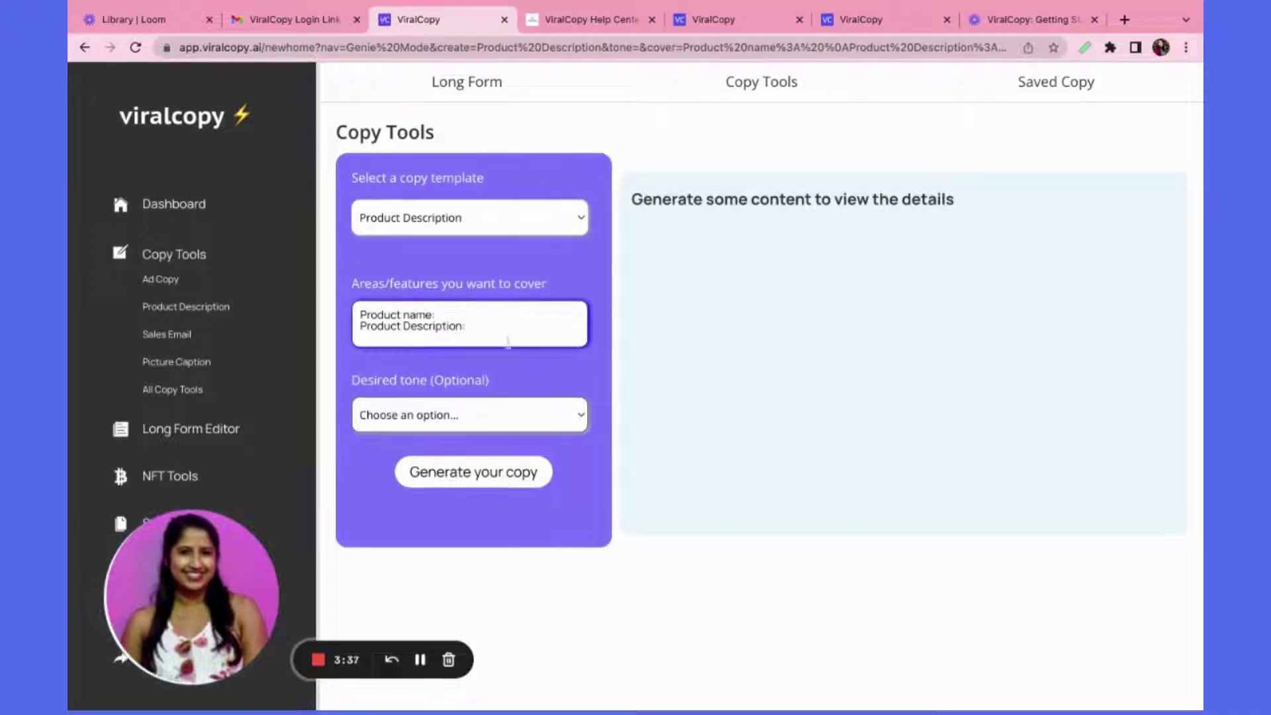
{"action": "key", "text": "ctrl+a"}
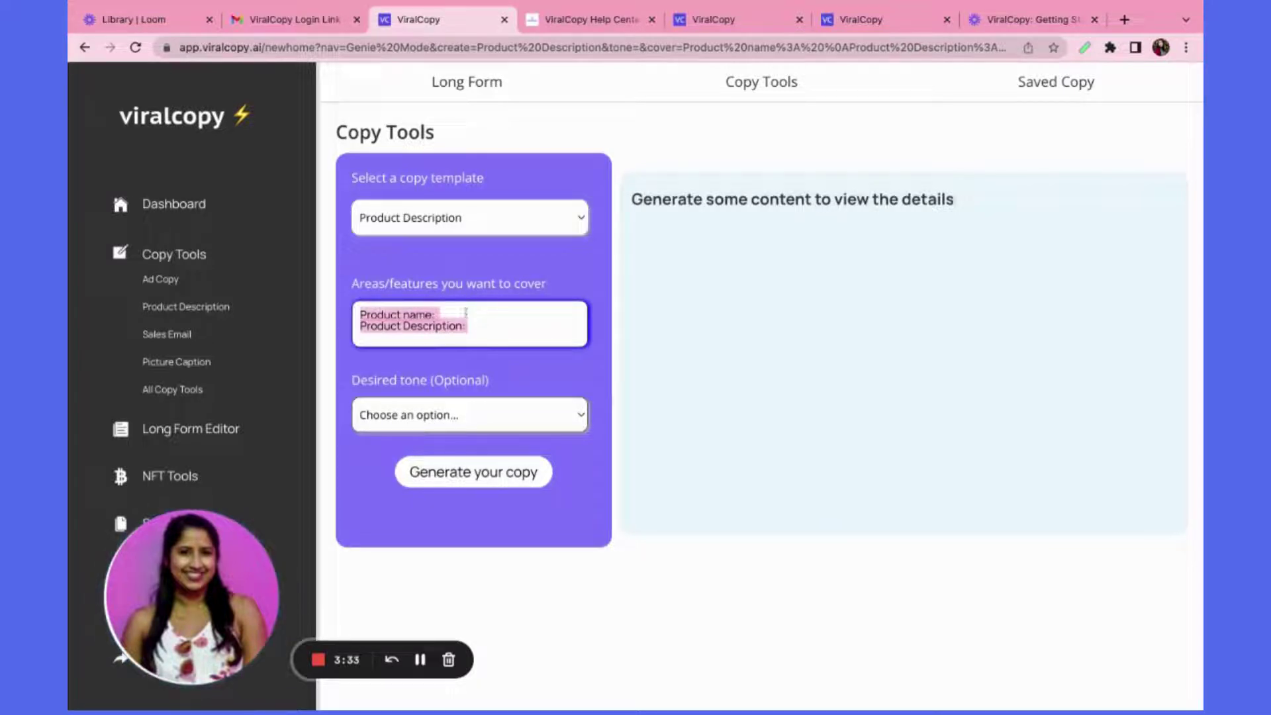
{"action": "left_click", "coordinate": [466, 312]}
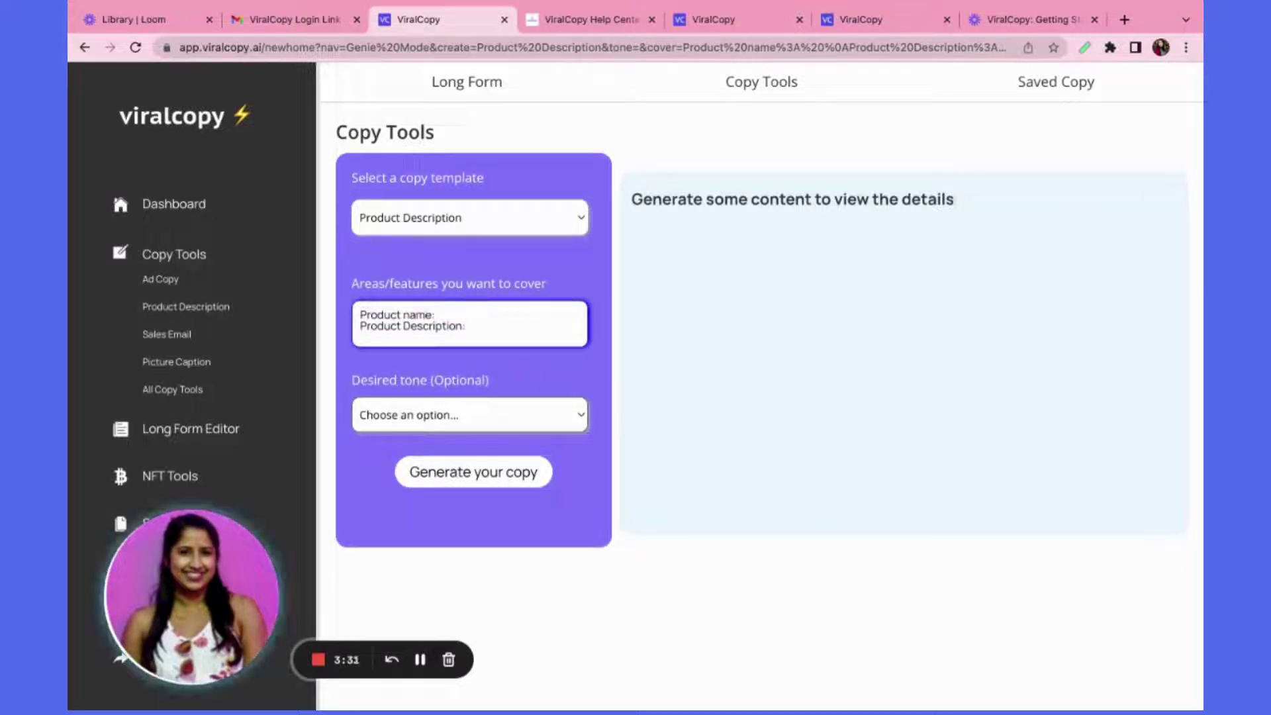
{"action": "type", "text": "L"}
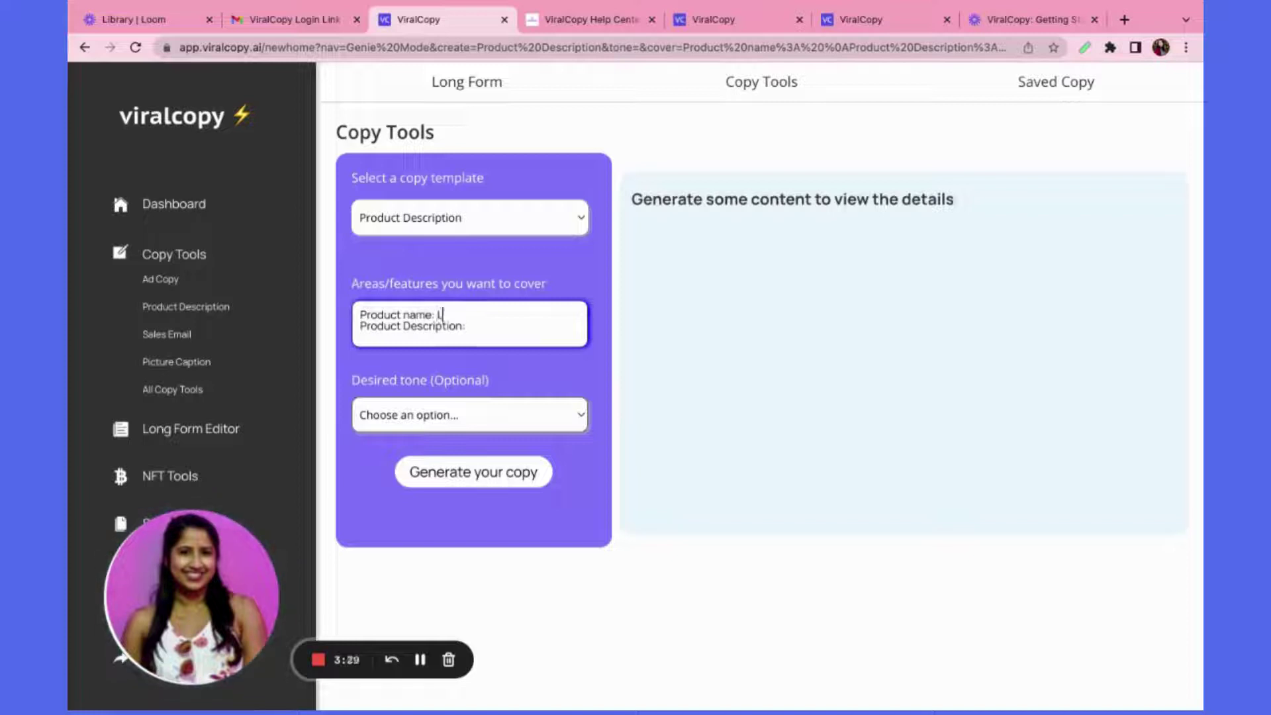
{"action": "type", "text": "ala Candles"}
{"action": "key", "text": "Down"}
{"action": "type", "text": "hand p"}
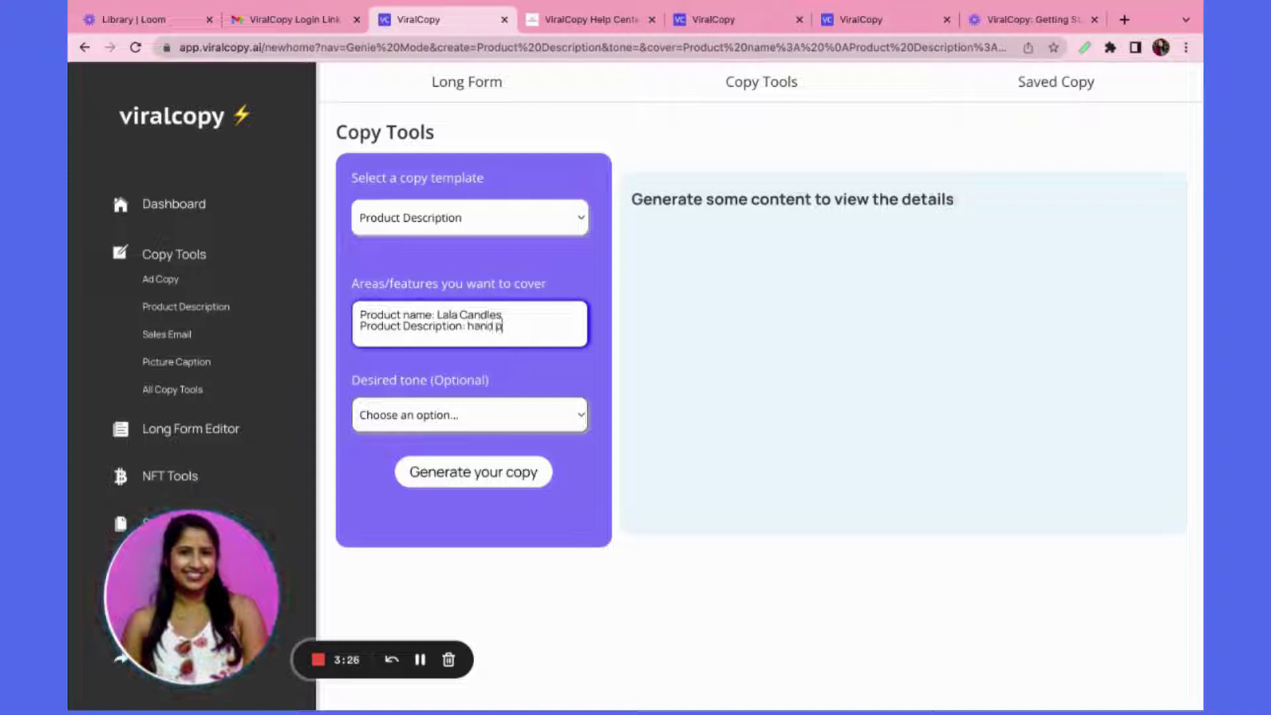
{"action": "type", "text": "oured soy candles"}
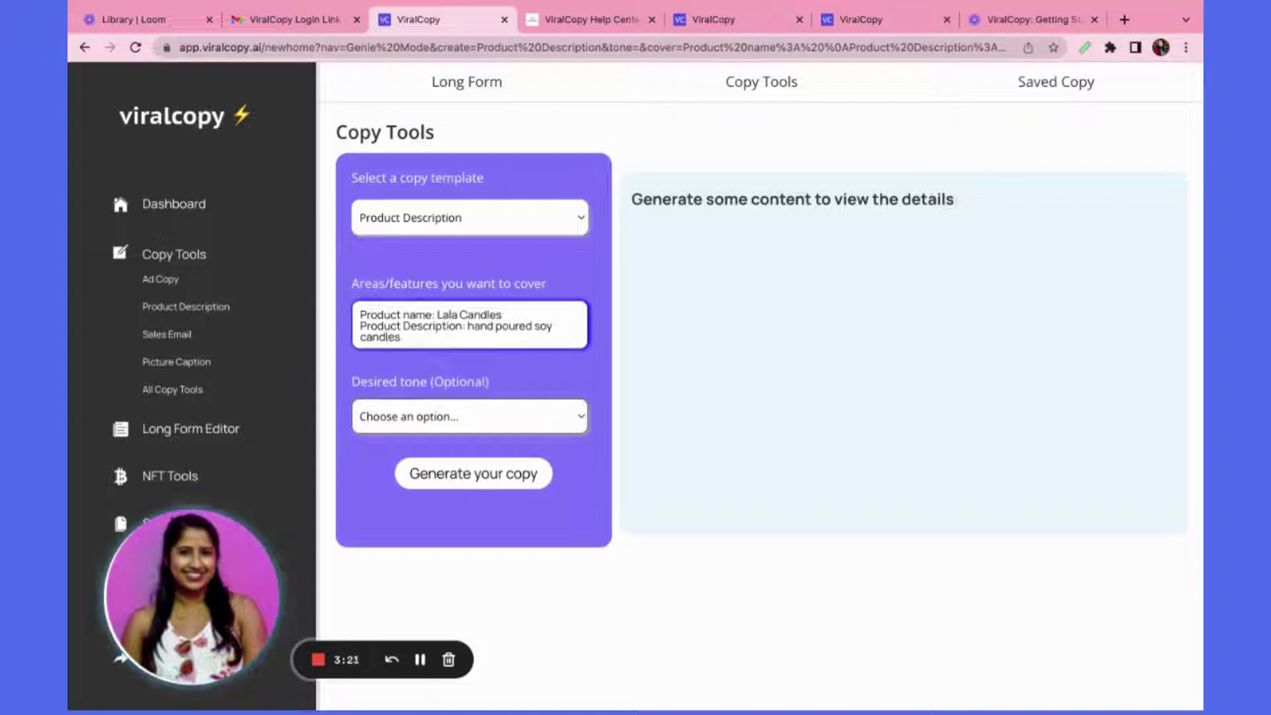
Set the Desired tone to luxury and generate the product descriptions
{"action": "left_click", "coordinate": [491, 424]}
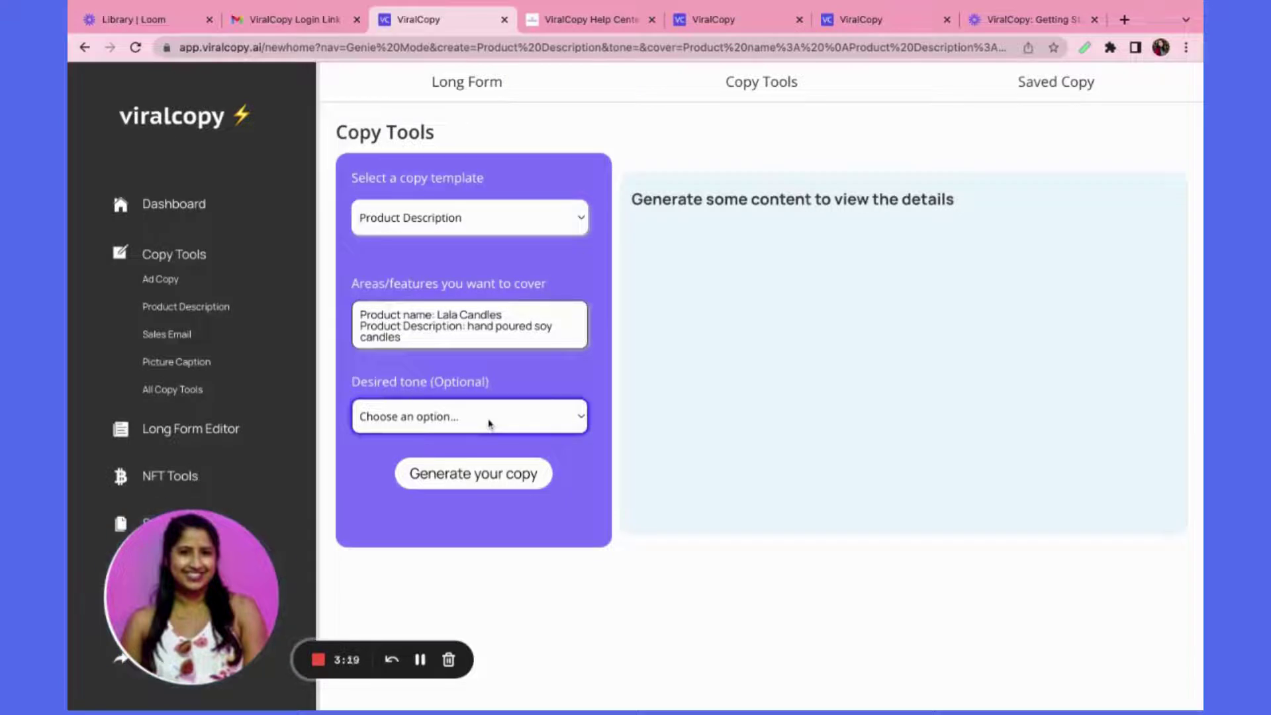
{"action": "left_click", "coordinate": [467, 450]}
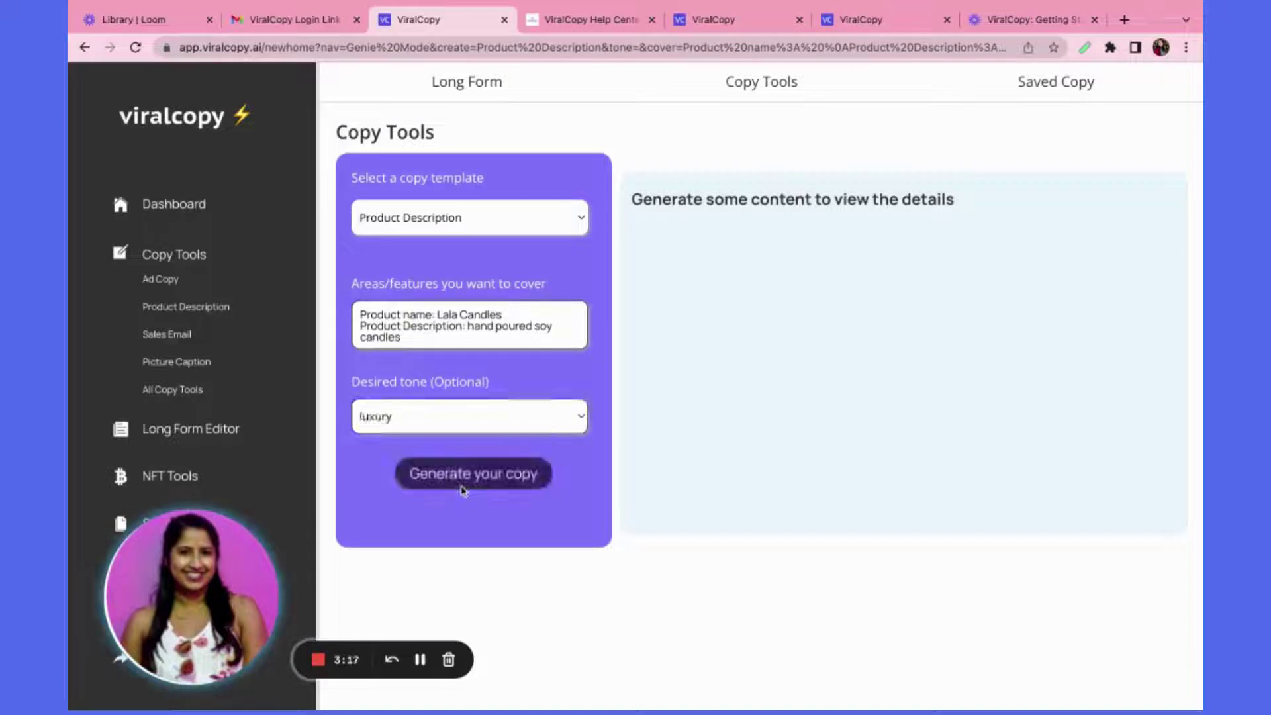
{"action": "left_click", "coordinate": [463, 490]}
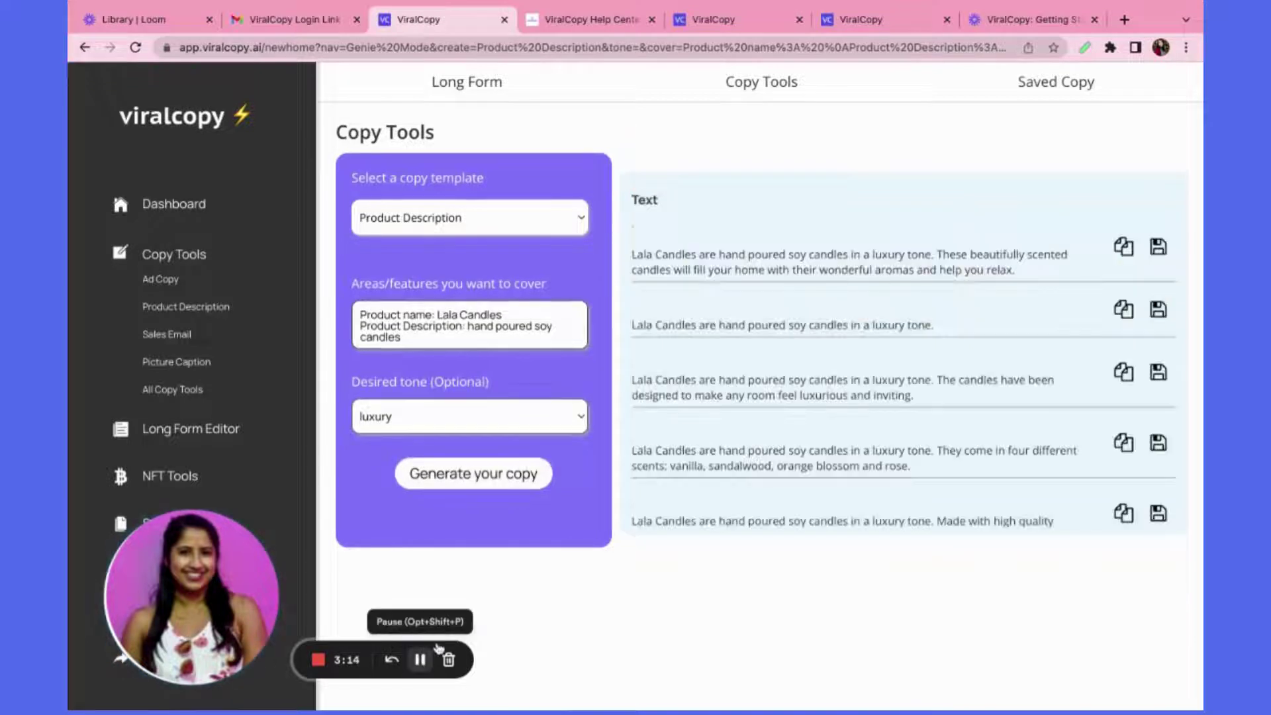
Scroll through the five luxury-tone Lala Candles descriptions to read them in full
{"action": "scroll", "coordinate": [720, 471], "scroll_direction": "down", "scroll_amount": 1}
{"action": "scroll", "coordinate": [720, 471], "scroll_direction": "up", "scroll_amount": 1}
{"action": "scroll", "coordinate": [720, 471], "scroll_direction": "down", "scroll_amount": 1}
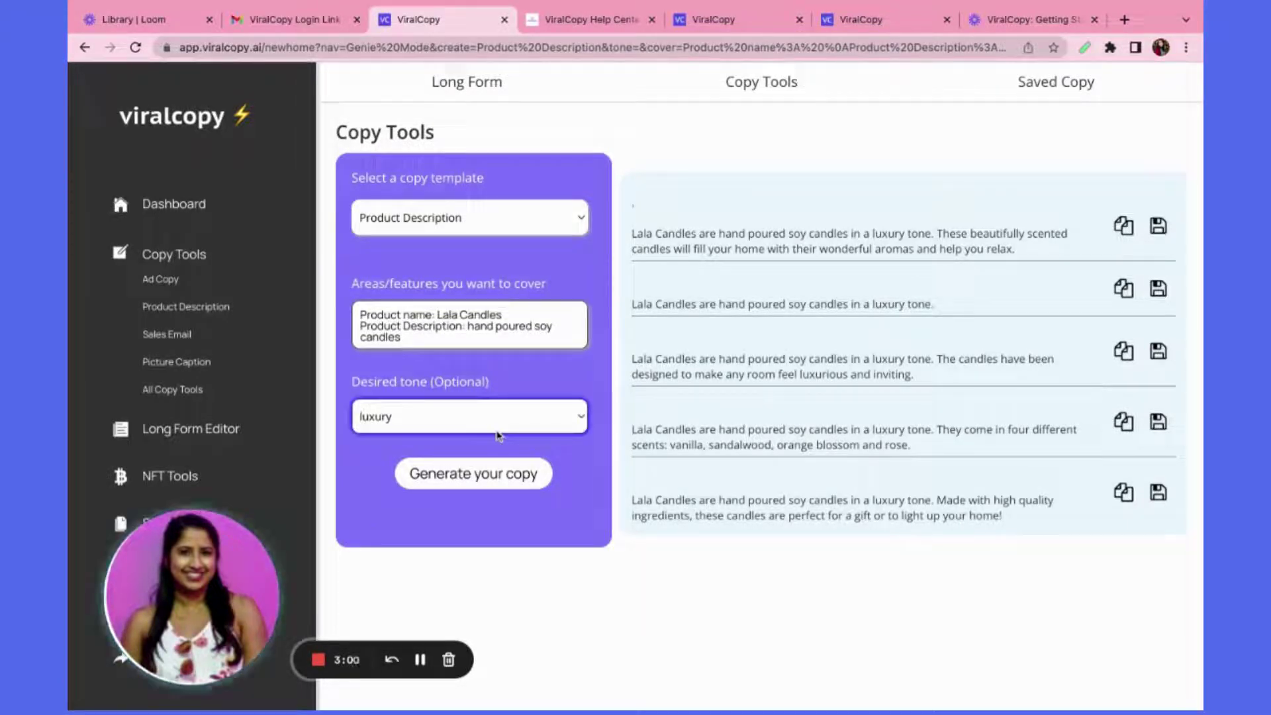
Switch the tone to kind, lowercase 'Hand' in the description, and regenerate the Lala Candles copy
{"action": "left_click", "coordinate": [498, 430]}
{"action": "left_click", "coordinate": [535, 300]}
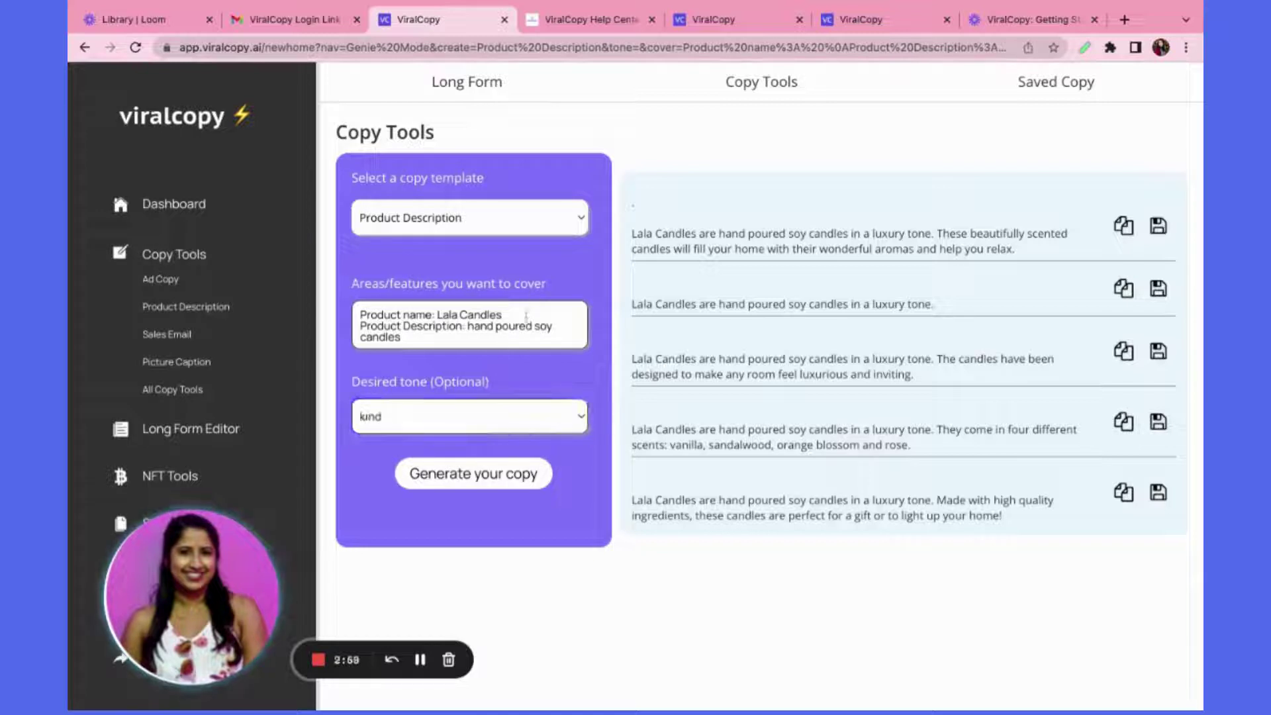
{"action": "left_click", "coordinate": [471, 328]}
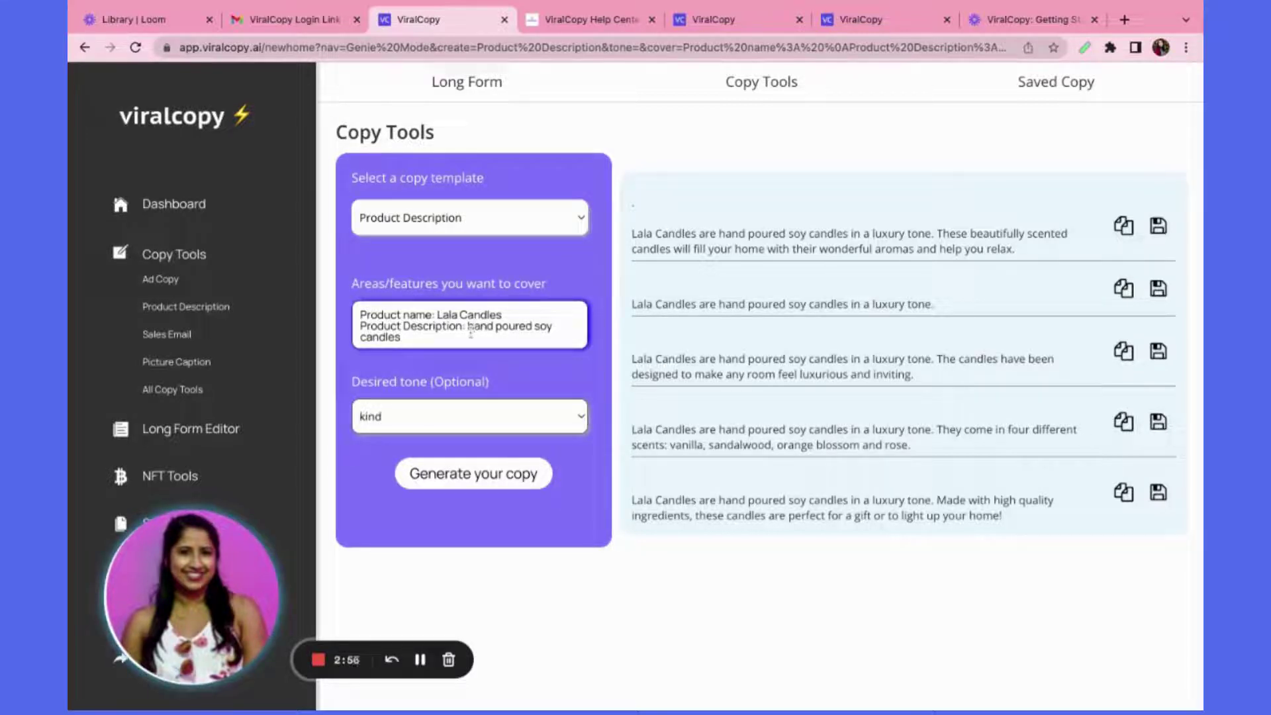
{"action": "key", "text": "BackSpace"}
{"action": "type", "text": "h"}
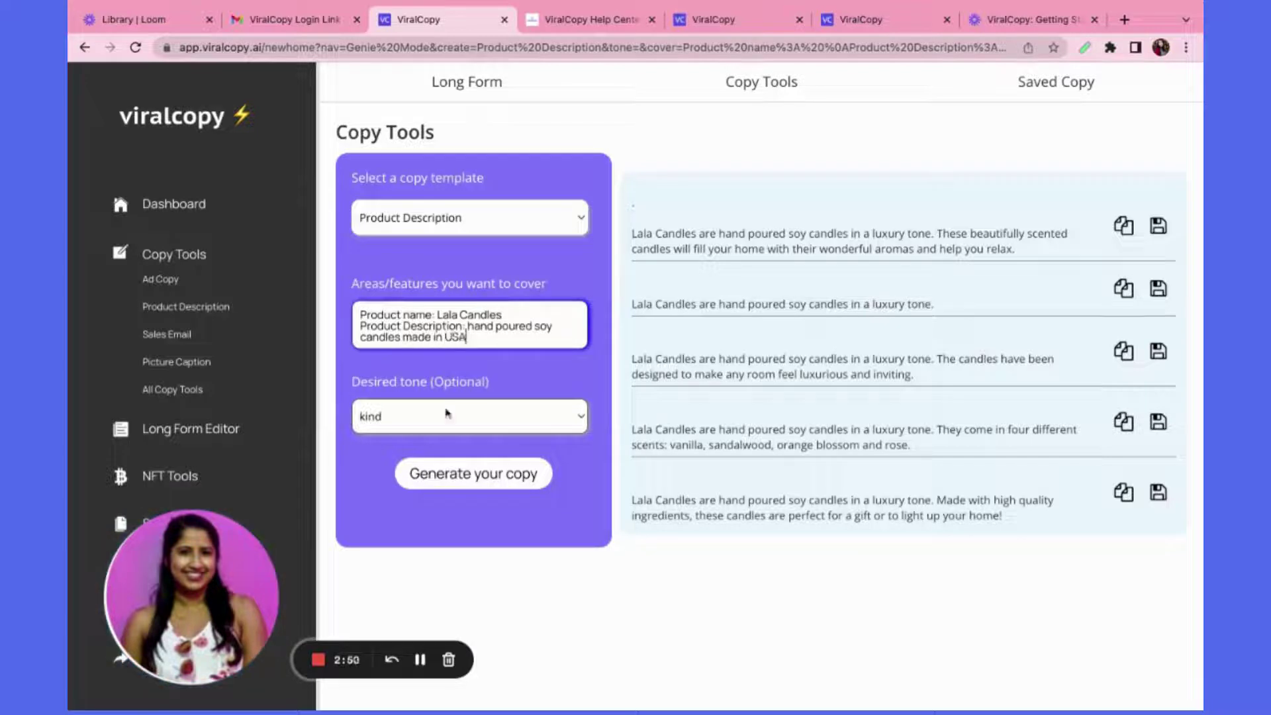
{"action": "left_click", "coordinate": [455, 473]}
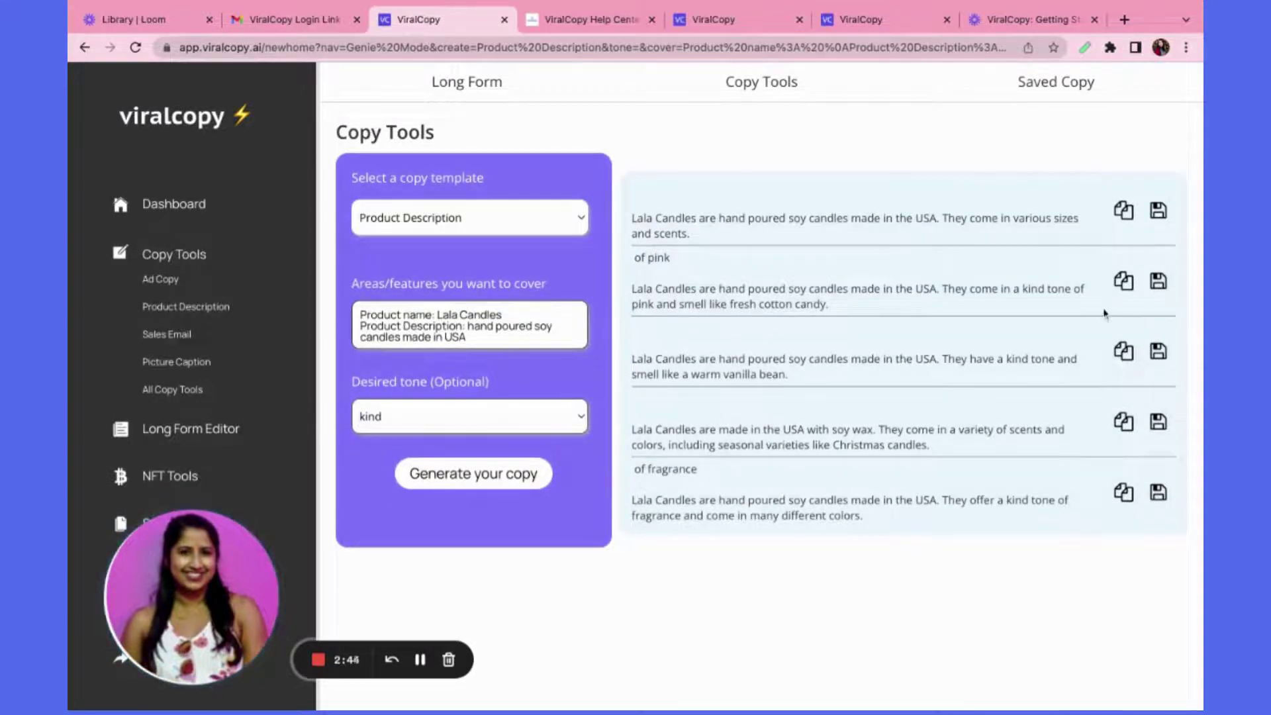
{"action": "scroll", "coordinate": [1157, 355], "scroll_direction": "up", "scroll_amount": 2}
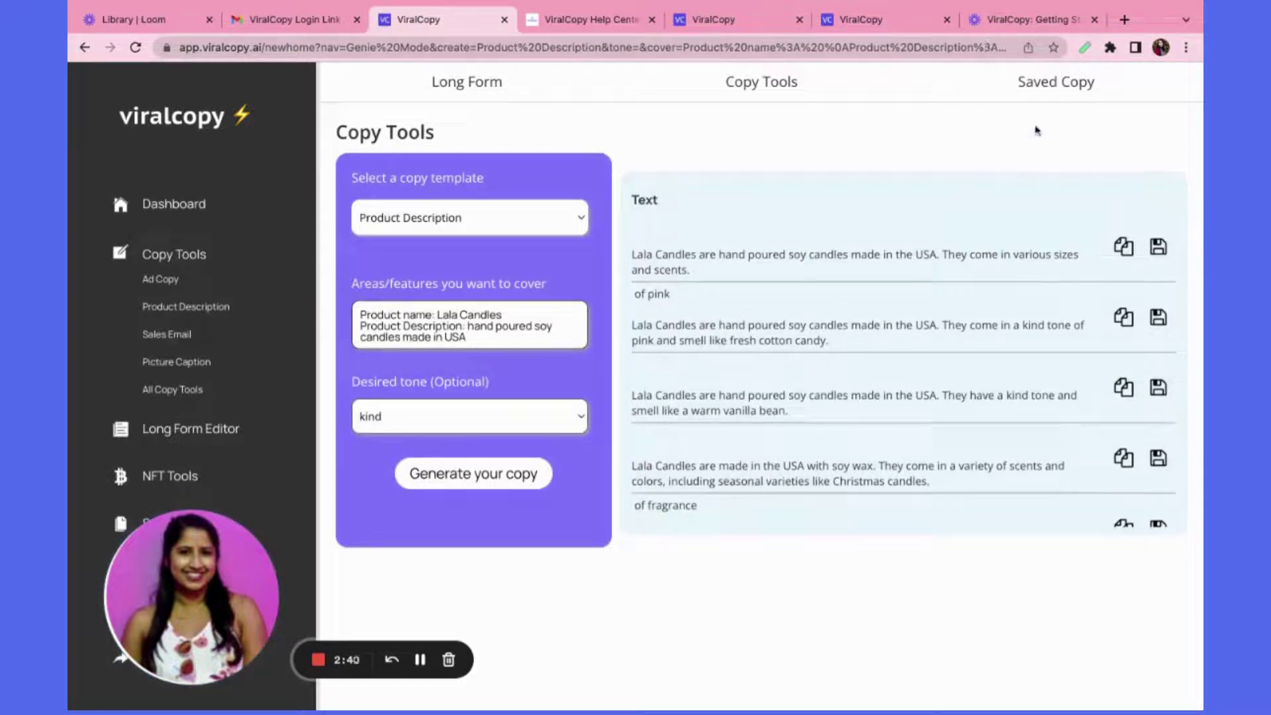
Paste the 'make any room feel luxurious' description into the Saved Copy notes, then delete it
{"action": "left_click", "coordinate": [1067, 84]}
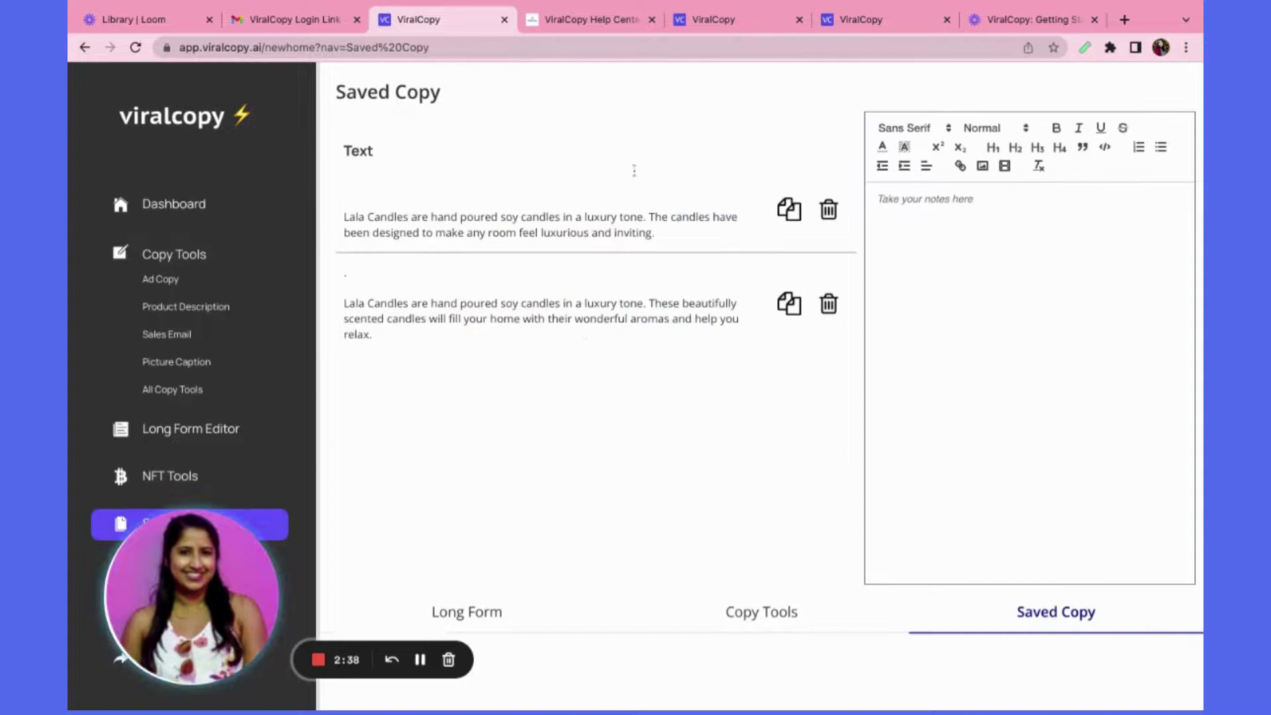
{"action": "left_click", "coordinate": [933, 224]}
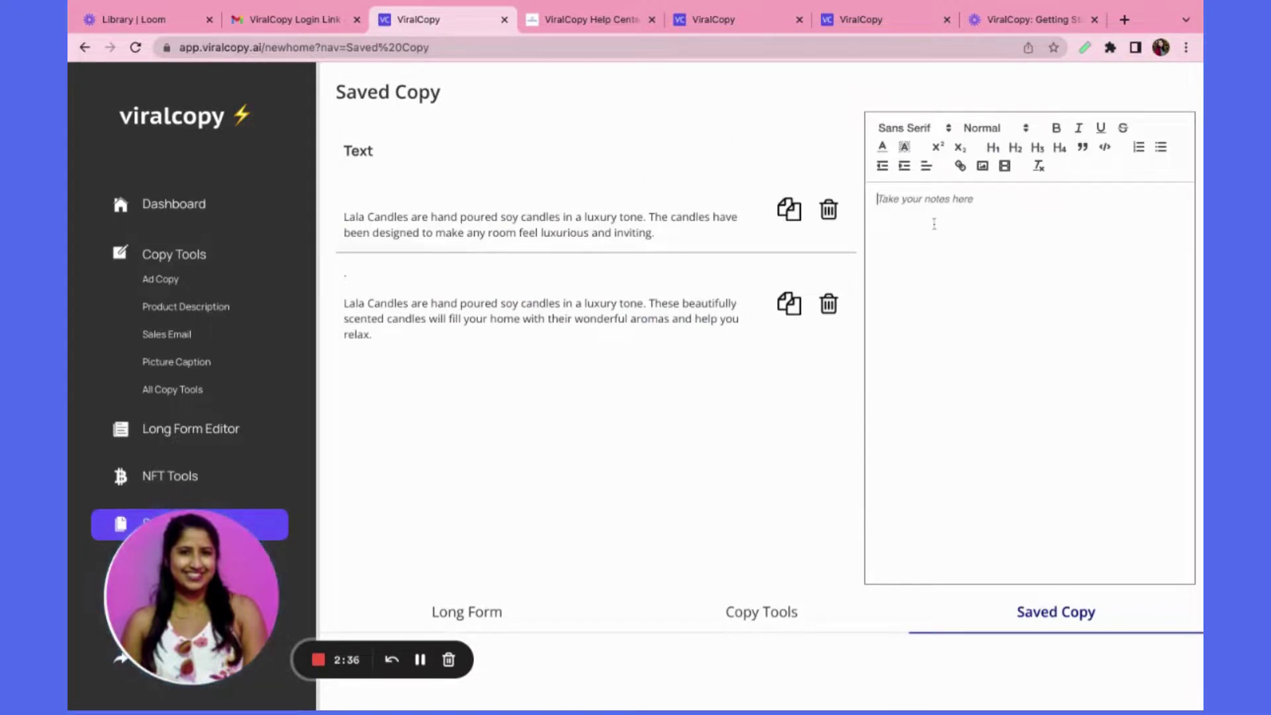
{"action": "type", "text": "Lala Candles are hand poured soy candles in a luxury tone. The candles have been designed to make any room feel luxurious and inviting."}
{"action": "key", "text": "Return"}
{"action": "key", "text": "Return"}
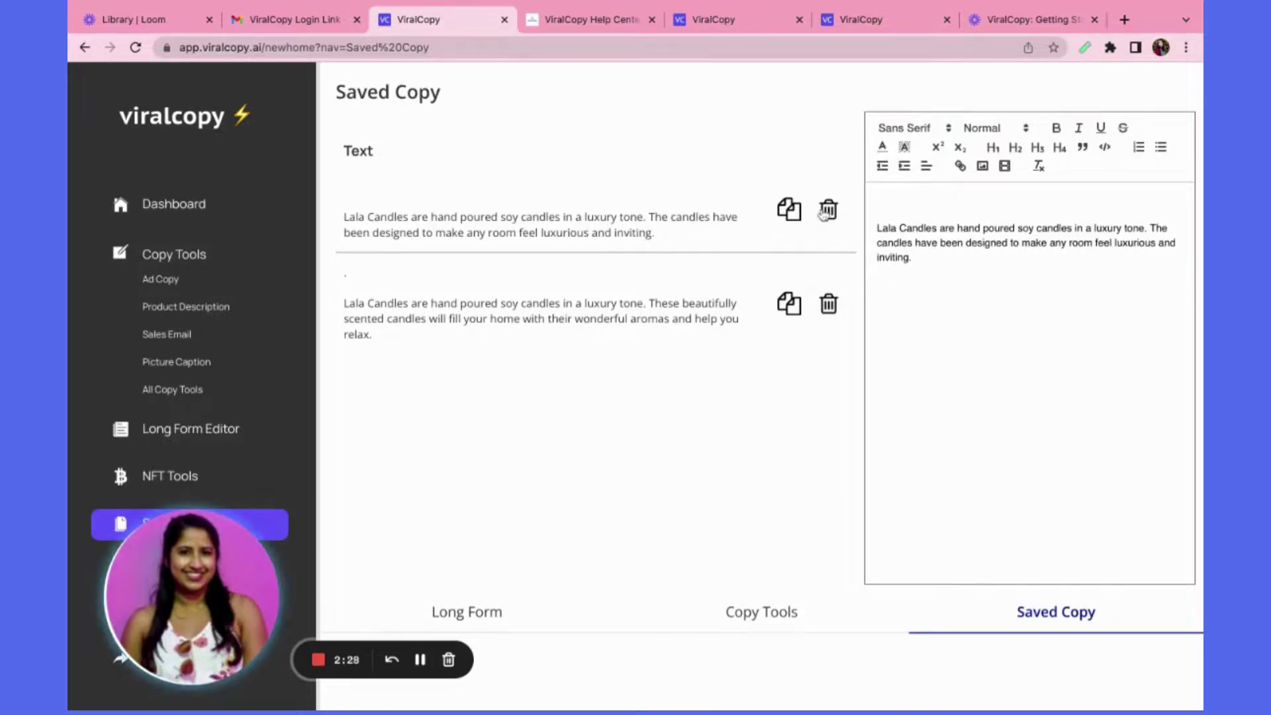
{"action": "left_click", "coordinate": [825, 211]}
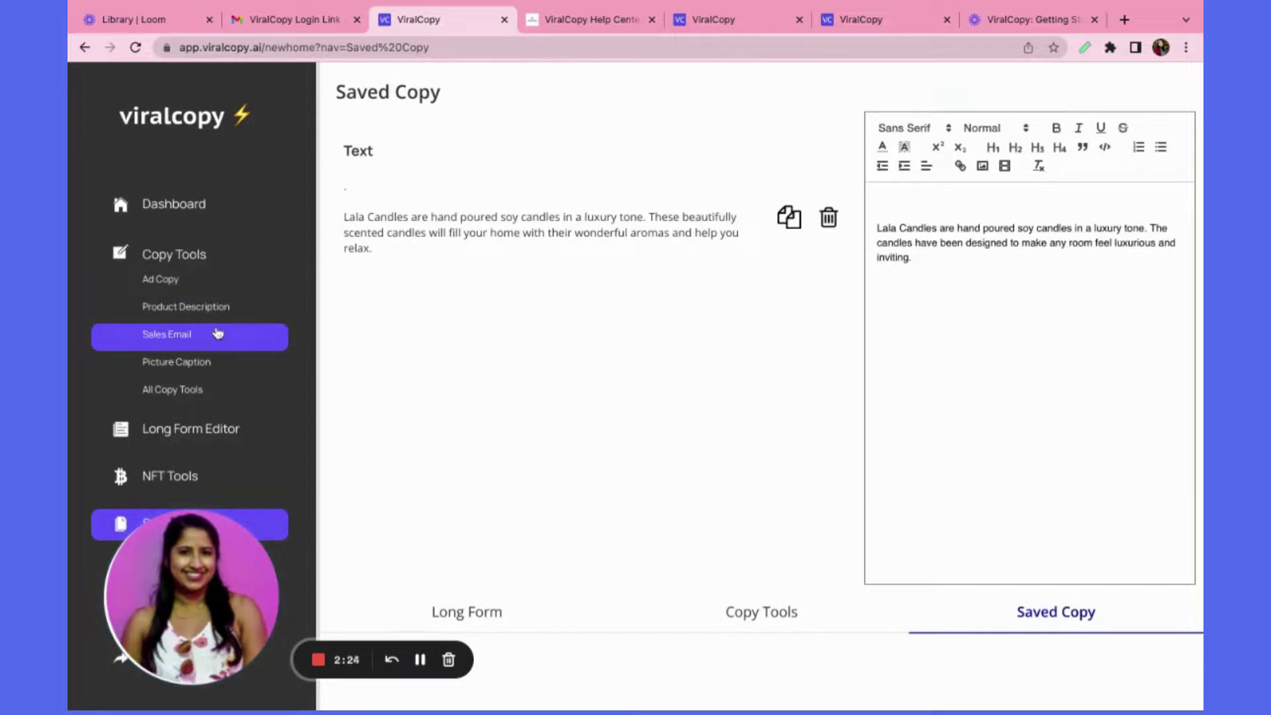
Generate fun-tone Picture Captions for 'friends having fun at the beach' and review the five results
{"action": "left_click", "coordinate": [205, 364]}
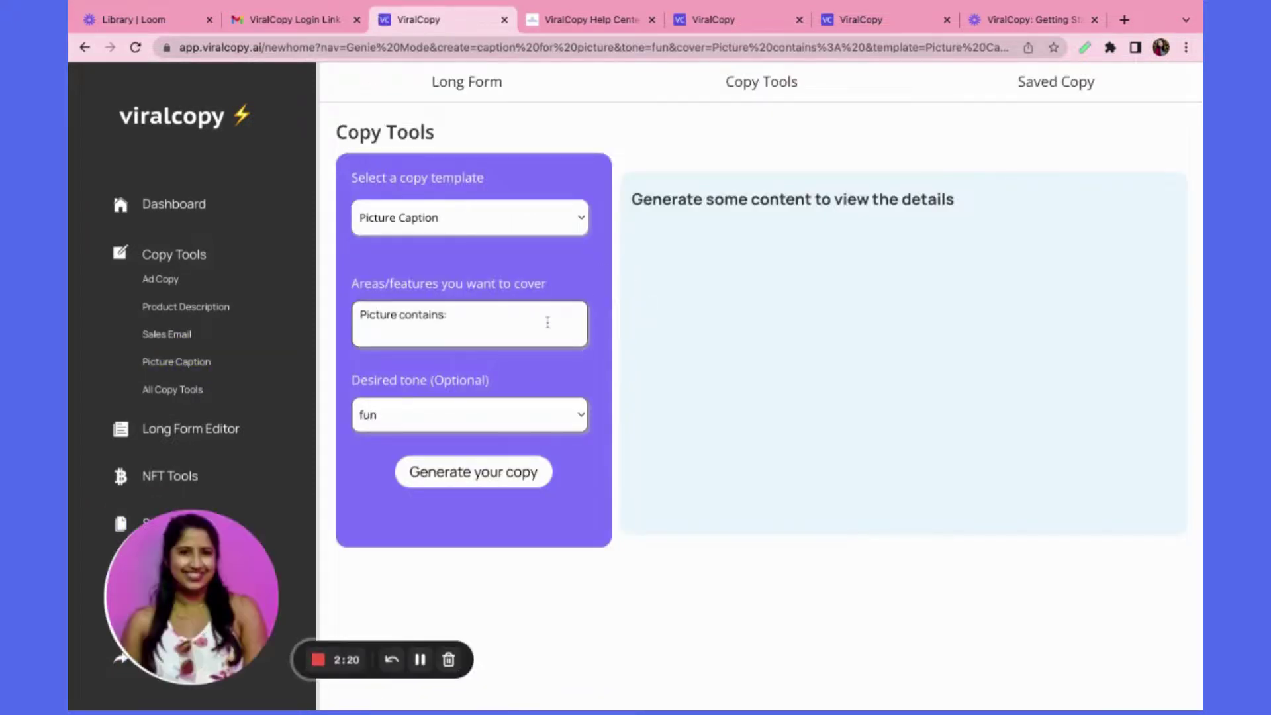
{"action": "left_click", "coordinate": [547, 322]}
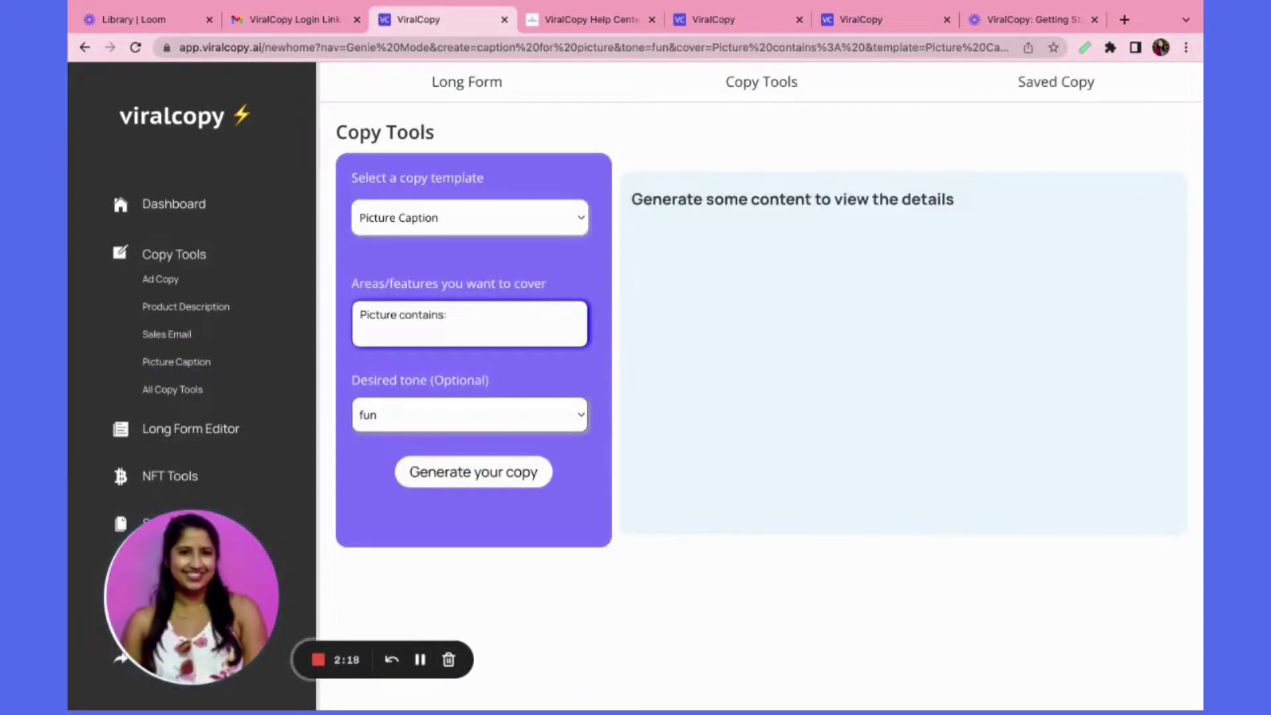
{"action": "type", "text": "friends having fun at the beach"}
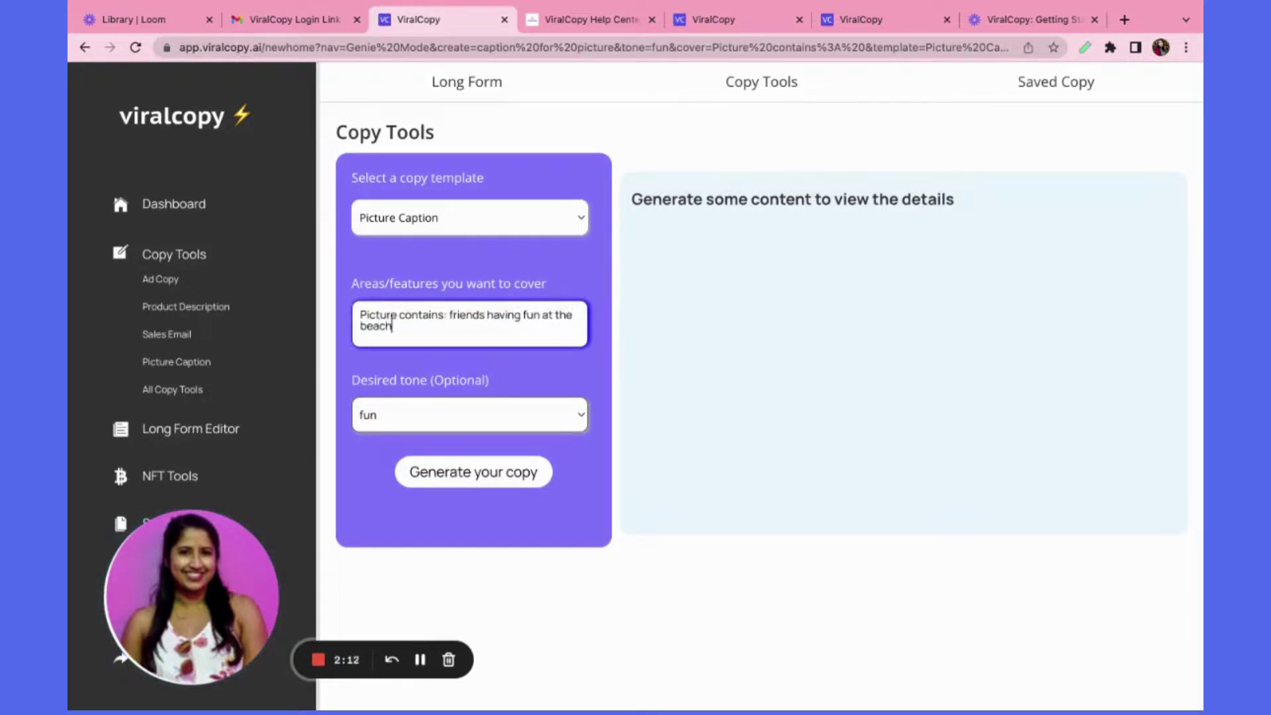
{"action": "key", "text": "Tab"}
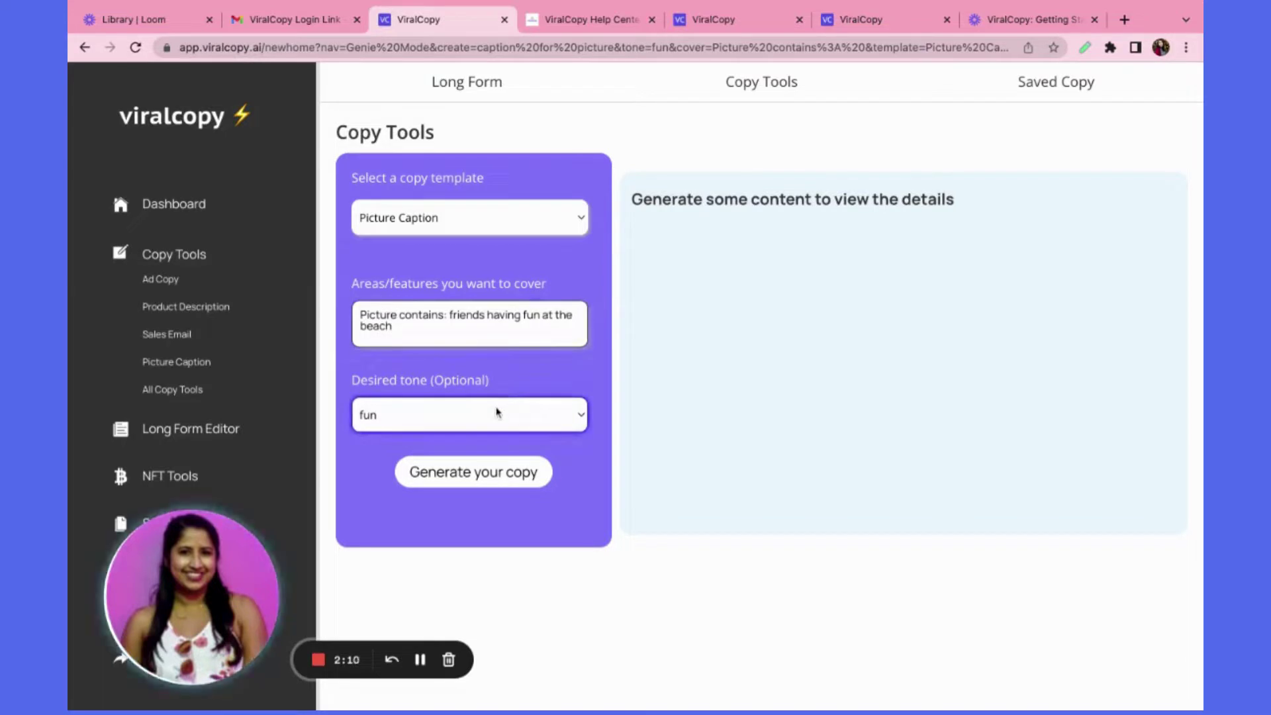
{"action": "left_click", "coordinate": [476, 473]}
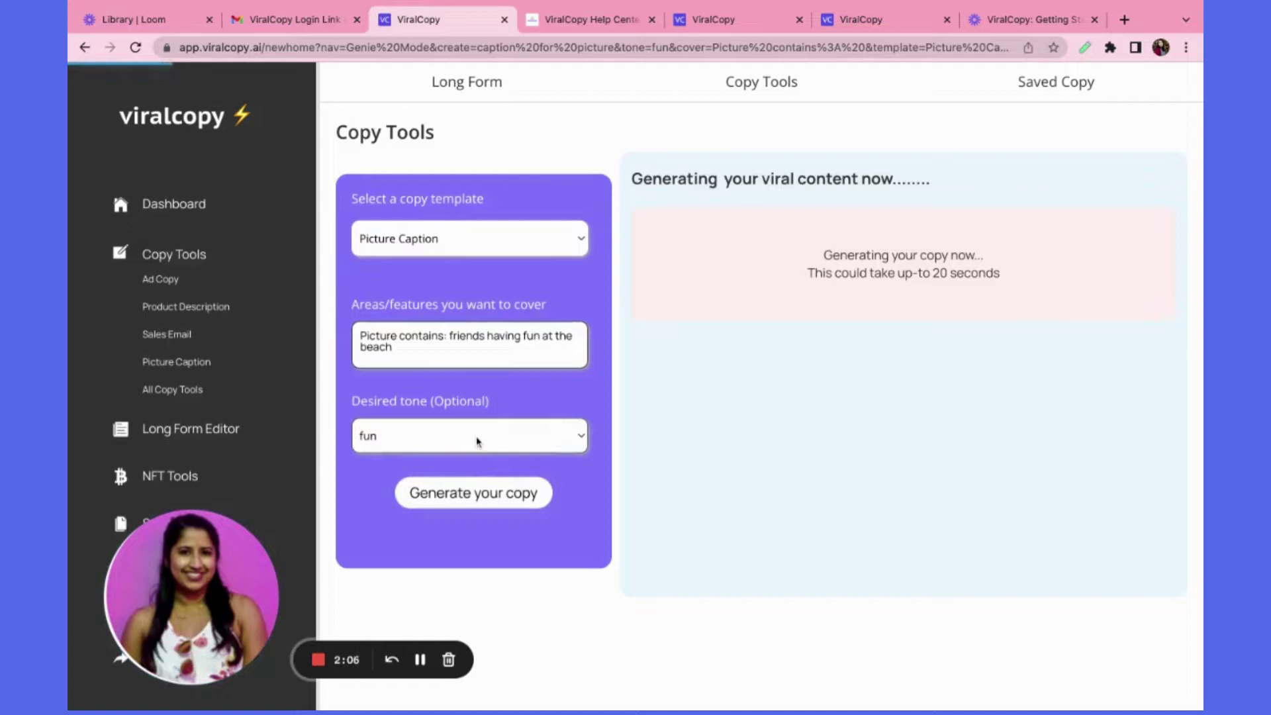
{"action": "scroll", "coordinate": [827, 277], "scroll_direction": "down", "scroll_amount": 2}
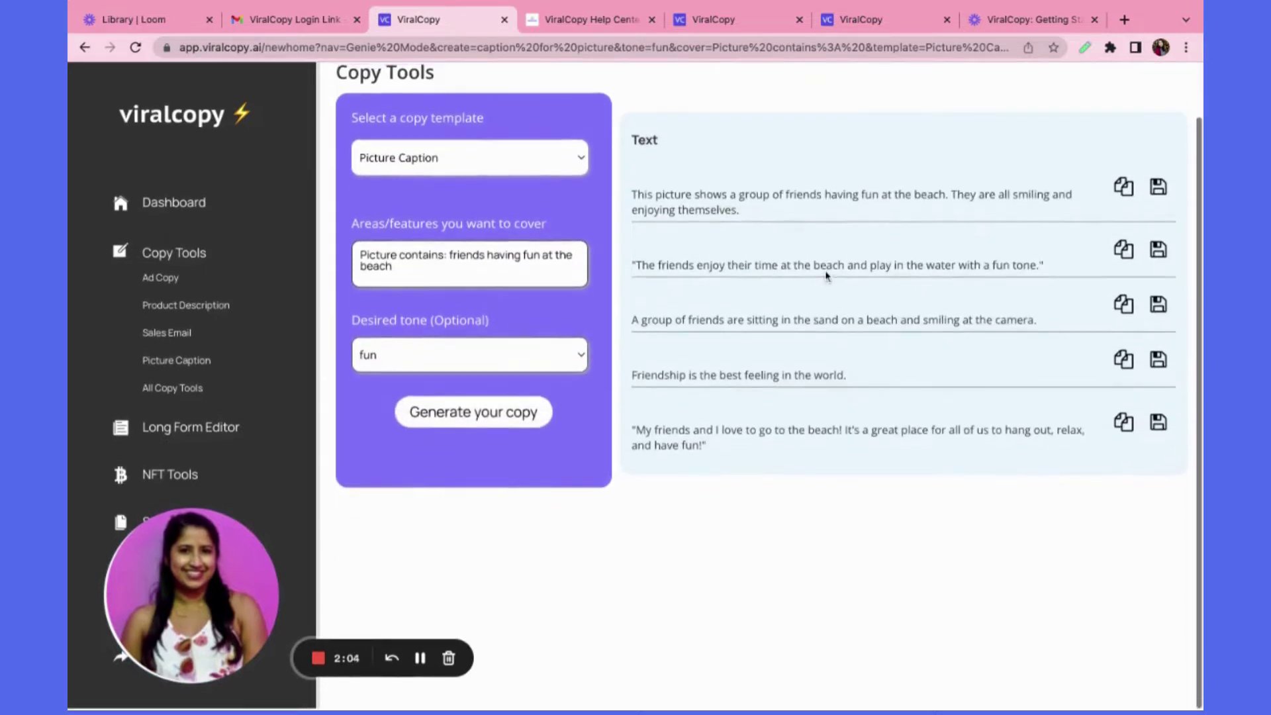
{"action": "scroll", "coordinate": [827, 281], "scroll_direction": "up", "scroll_amount": 2}
{"action": "scroll", "coordinate": [863, 355], "scroll_direction": "down", "scroll_amount": 1}
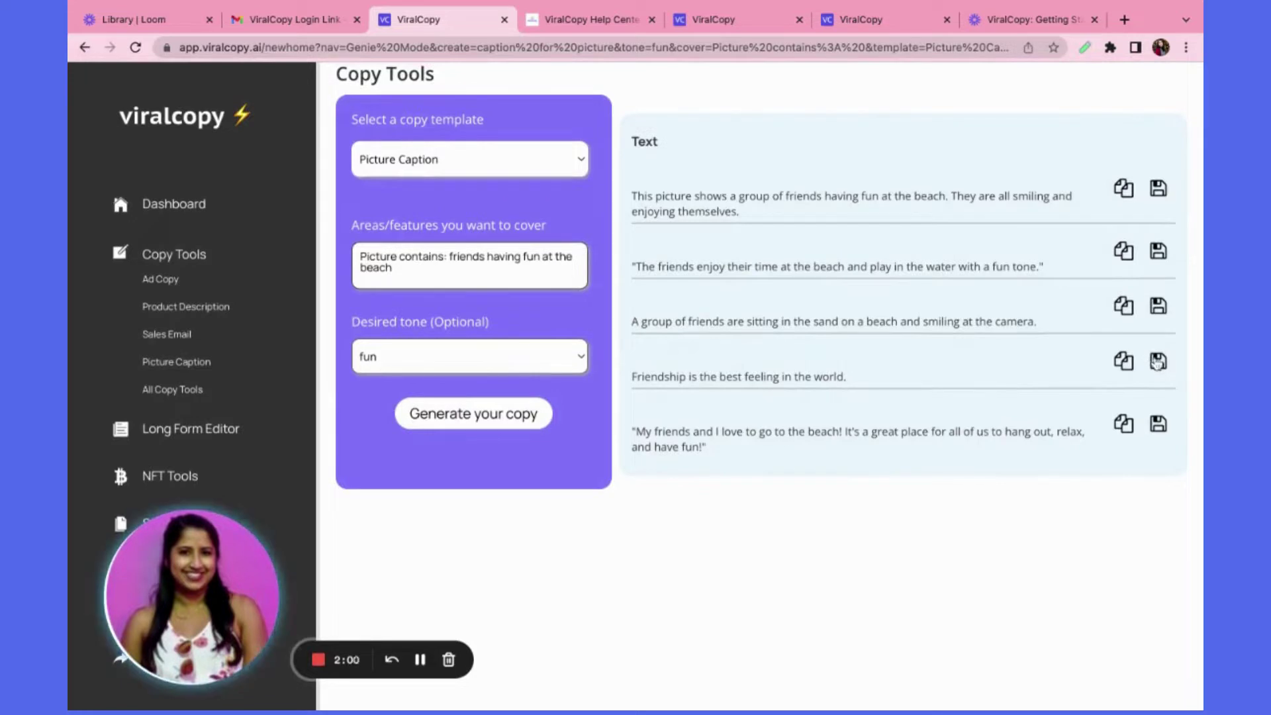
{"action": "scroll", "coordinate": [967, 334], "scroll_direction": "up", "scroll_amount": 1}
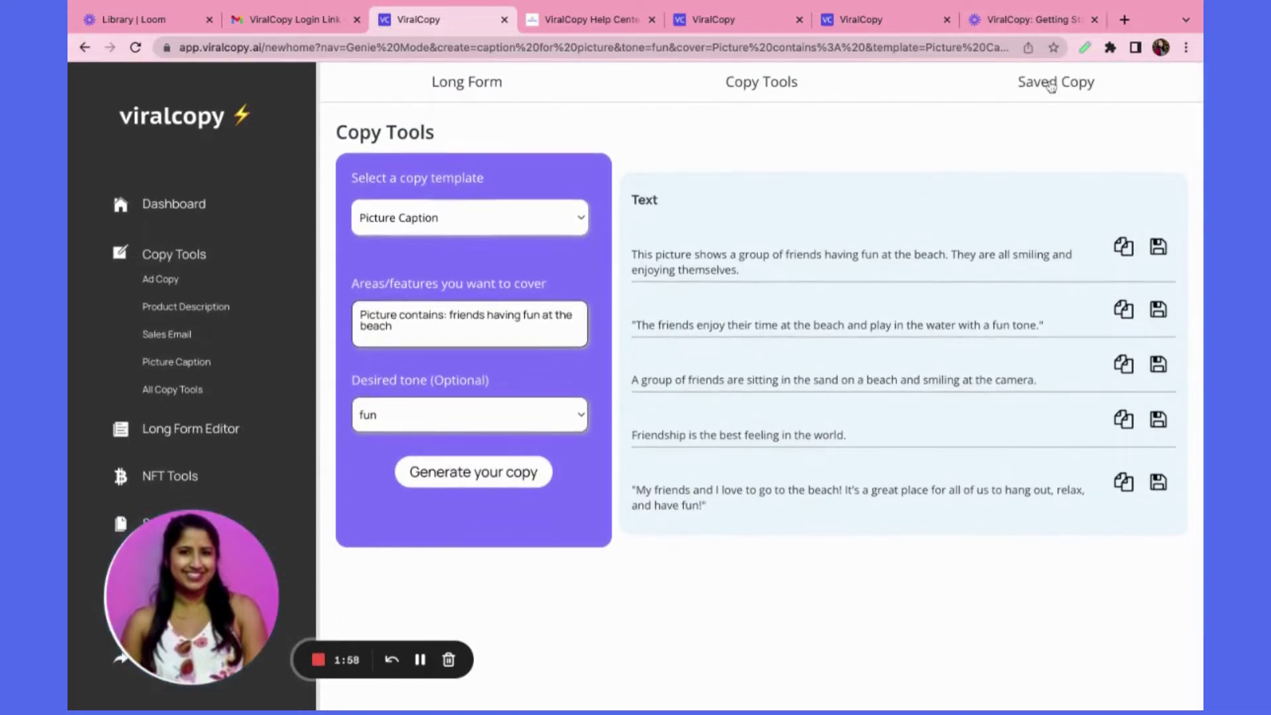
Confirm the beach caption is in Saved Copy, then return to the dashboard showing 307 words used
{"action": "left_click", "coordinate": [1052, 83]}
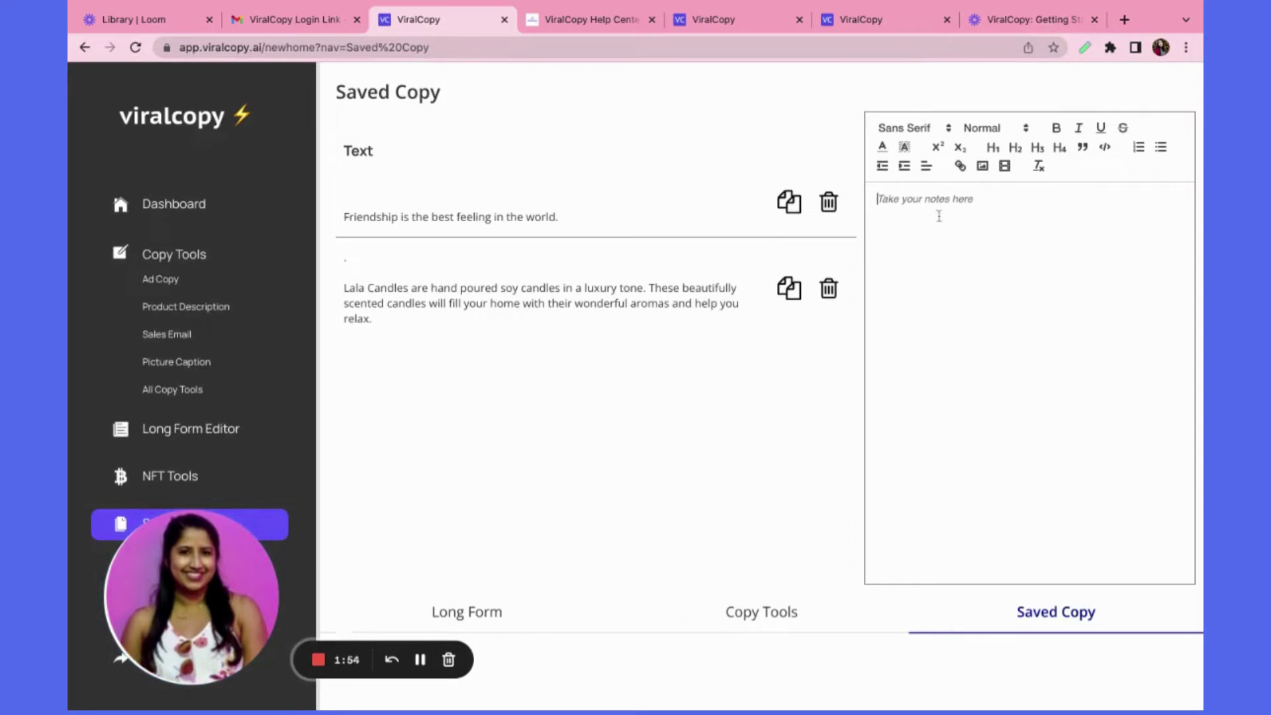
{"action": "scroll", "coordinate": [162, 419], "scroll_direction": "down", "scroll_amount": 2}
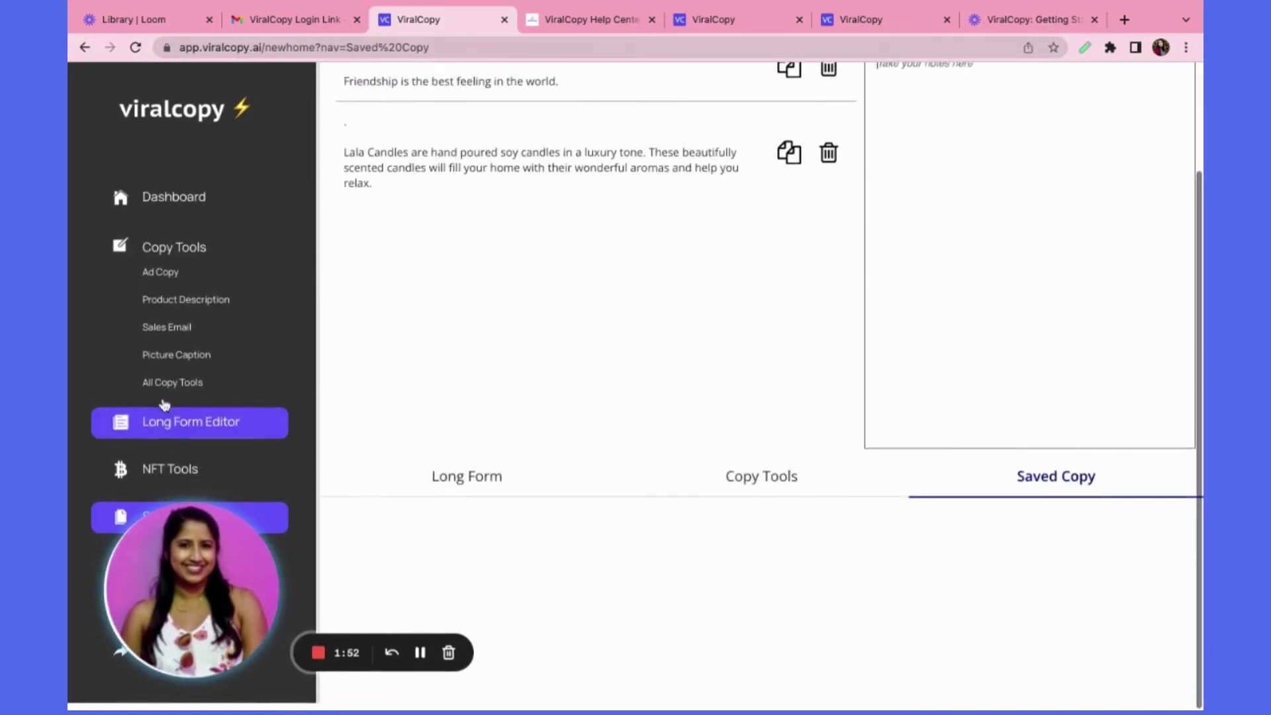
{"action": "left_click", "coordinate": [186, 199]}
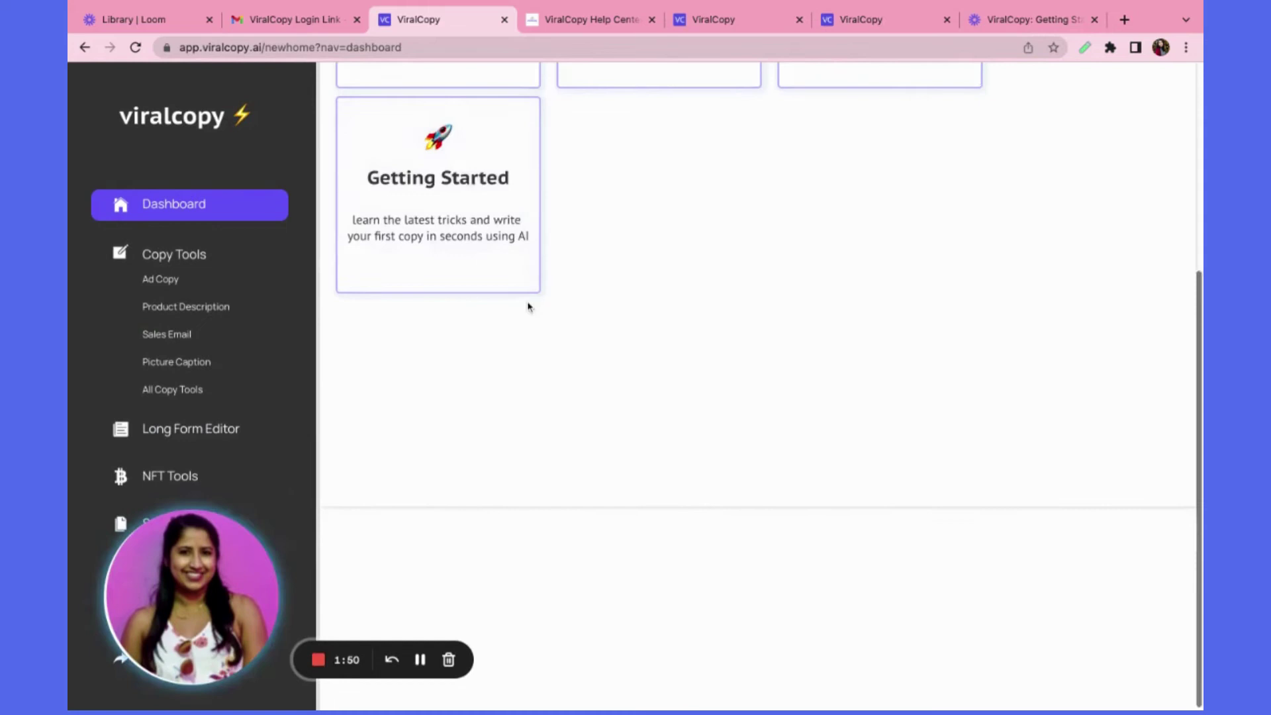
{"action": "scroll", "coordinate": [525, 307], "scroll_direction": "up", "scroll_amount": 3}
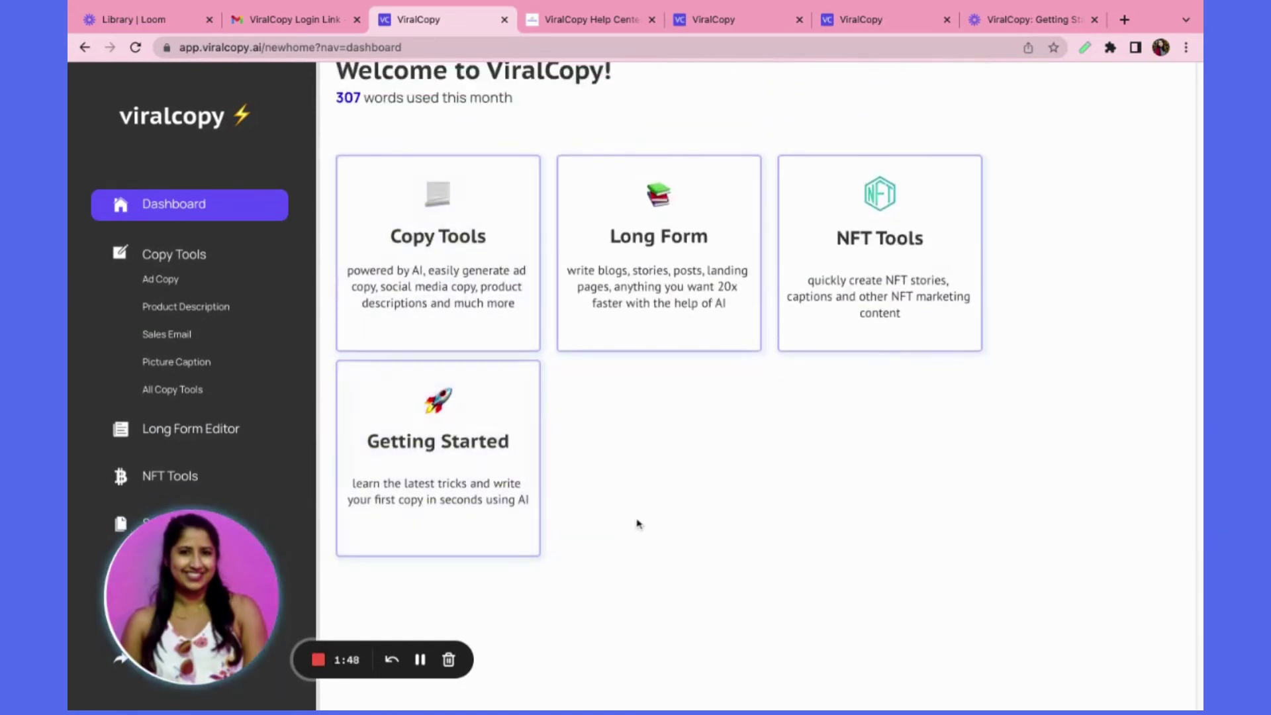